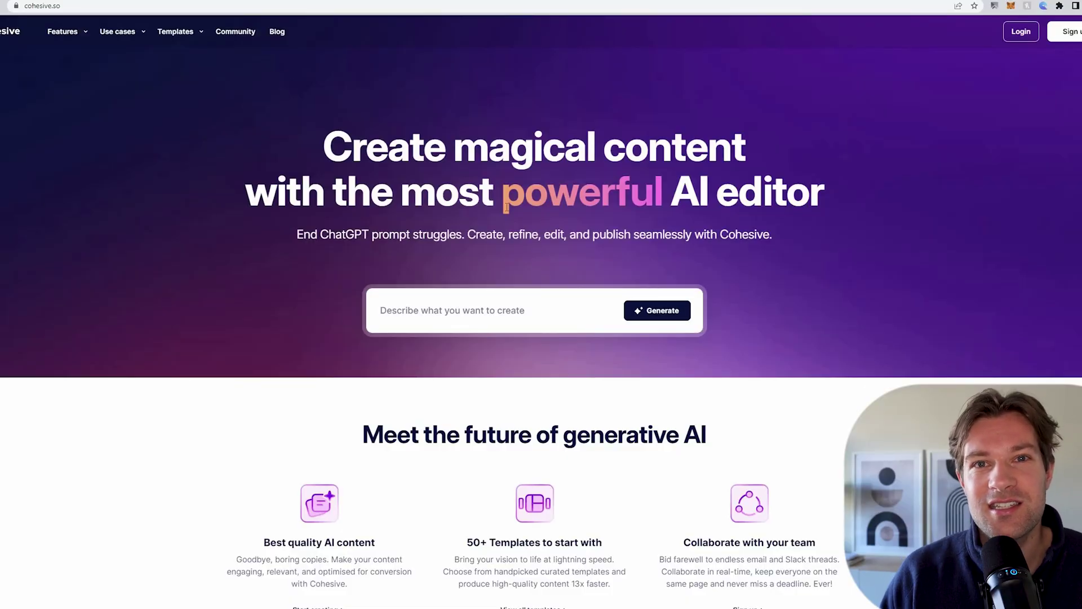
Type 'create' into the content prompt to show suggestions like blog and LinkedIn post.
type("create a")
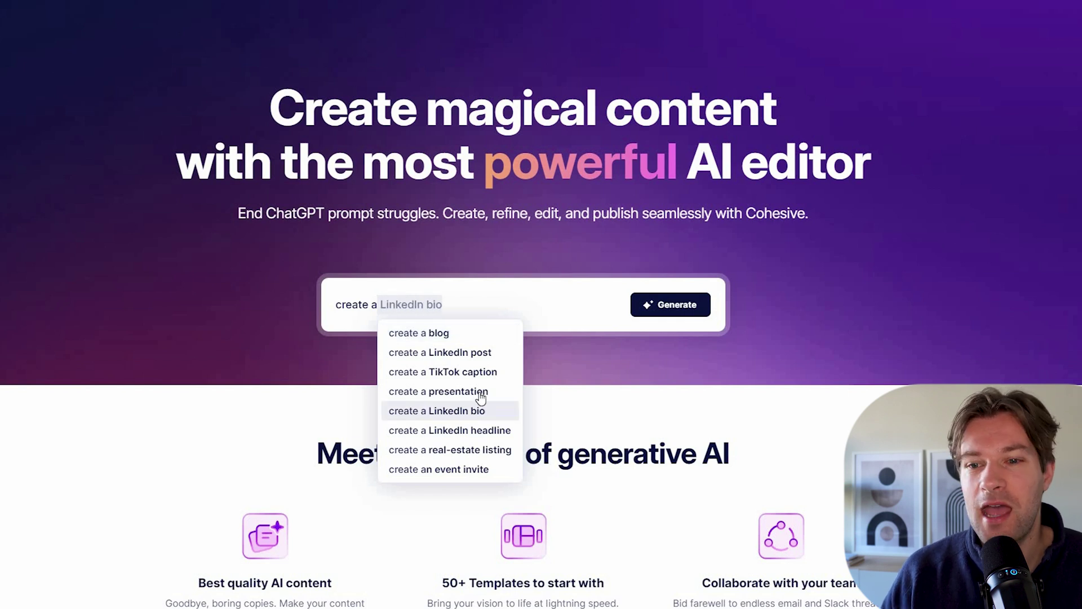
Generate a LinkedIn post on 'working with ai in the future' for college students, entertaining tone.
left_click(467, 352)
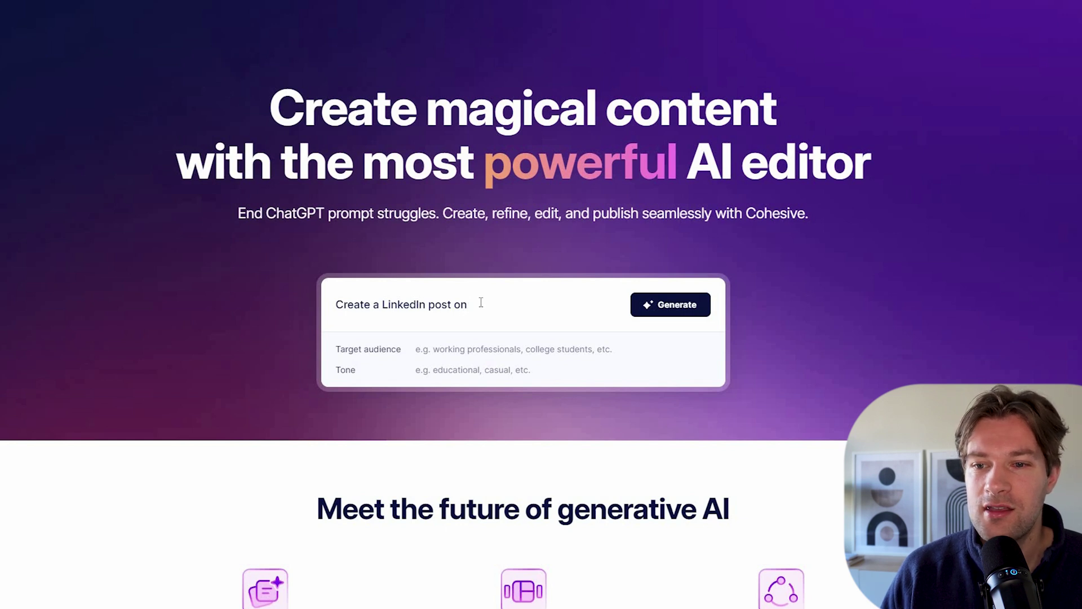
type("working with ai in the future")
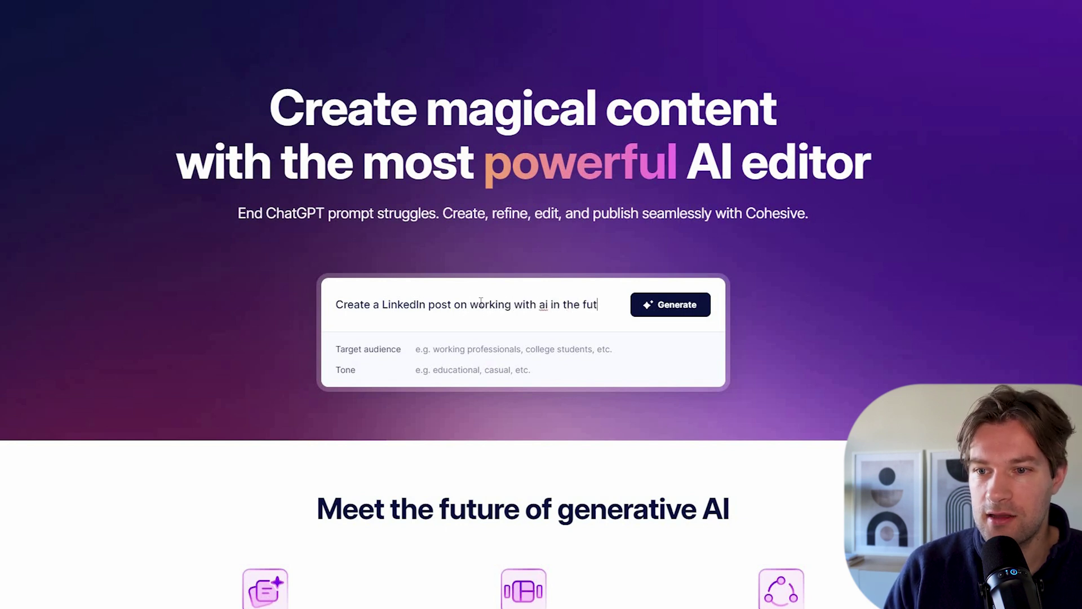
left_click(478, 355)
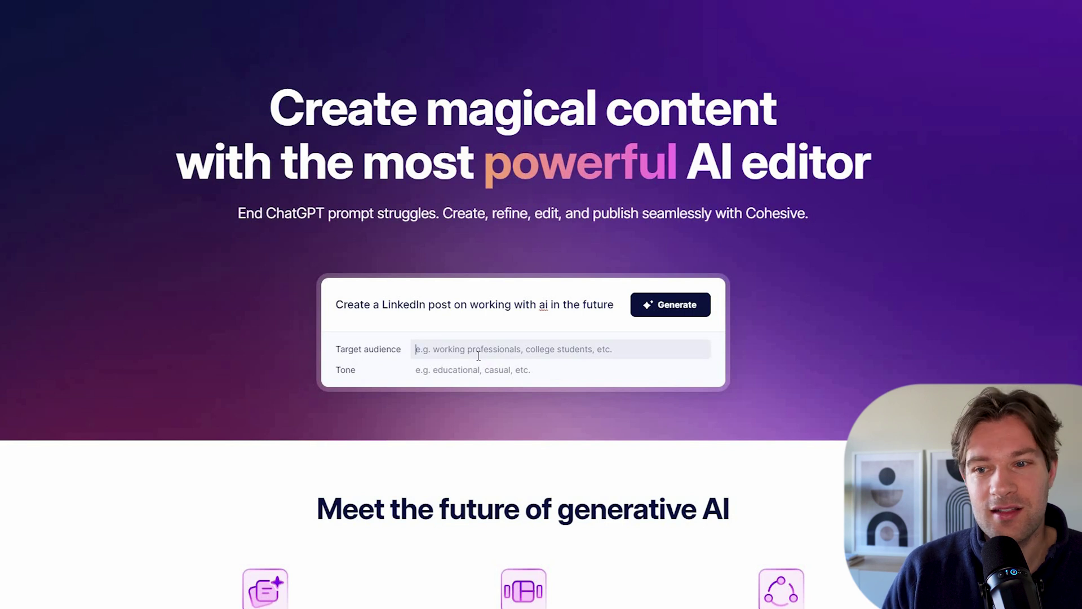
type("college students")
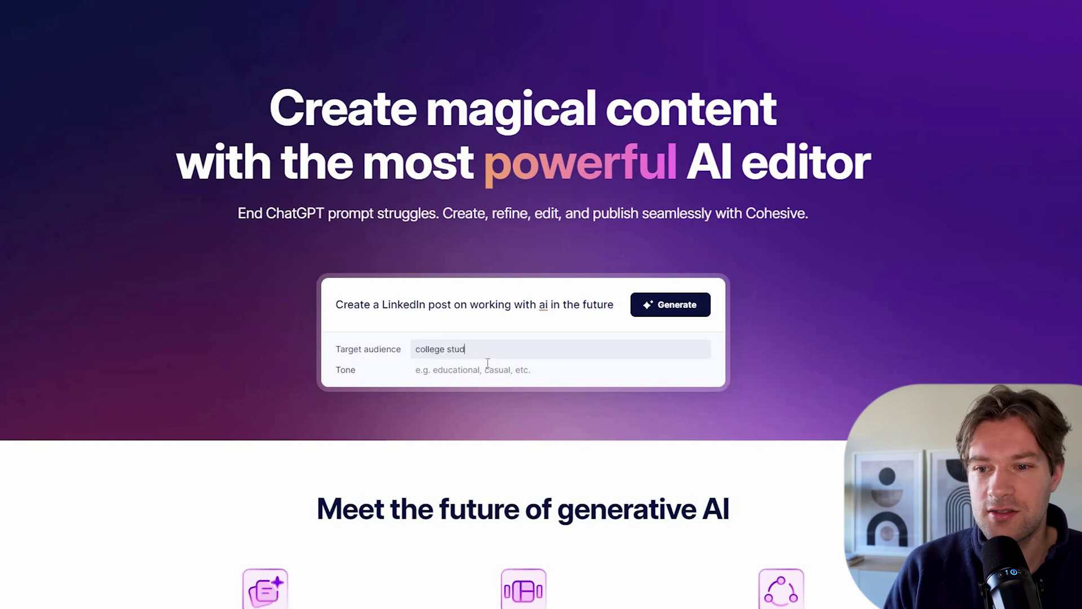
left_click(493, 374)
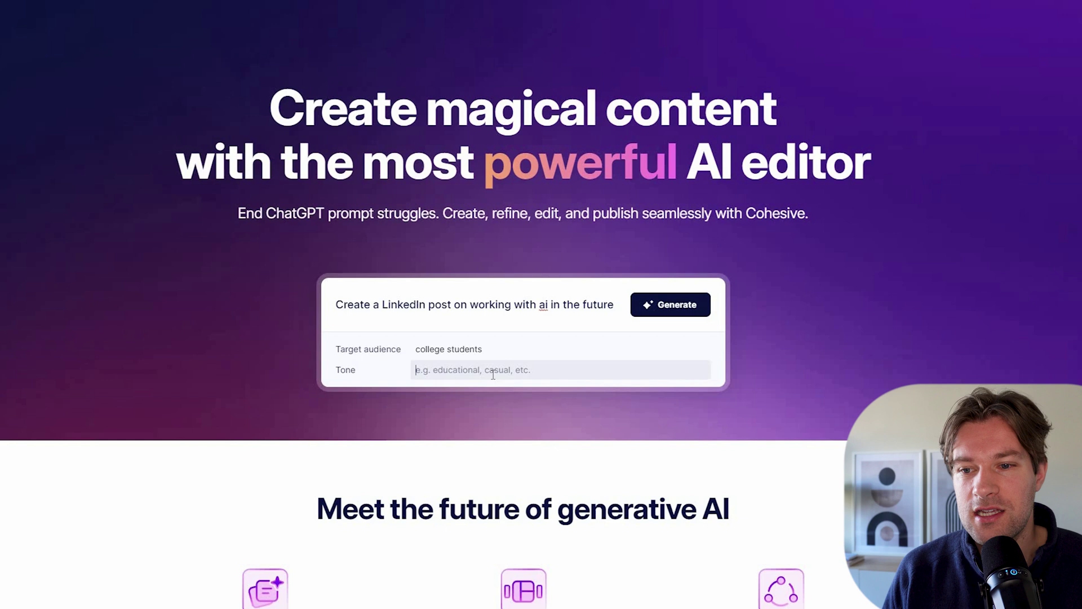
type("e")
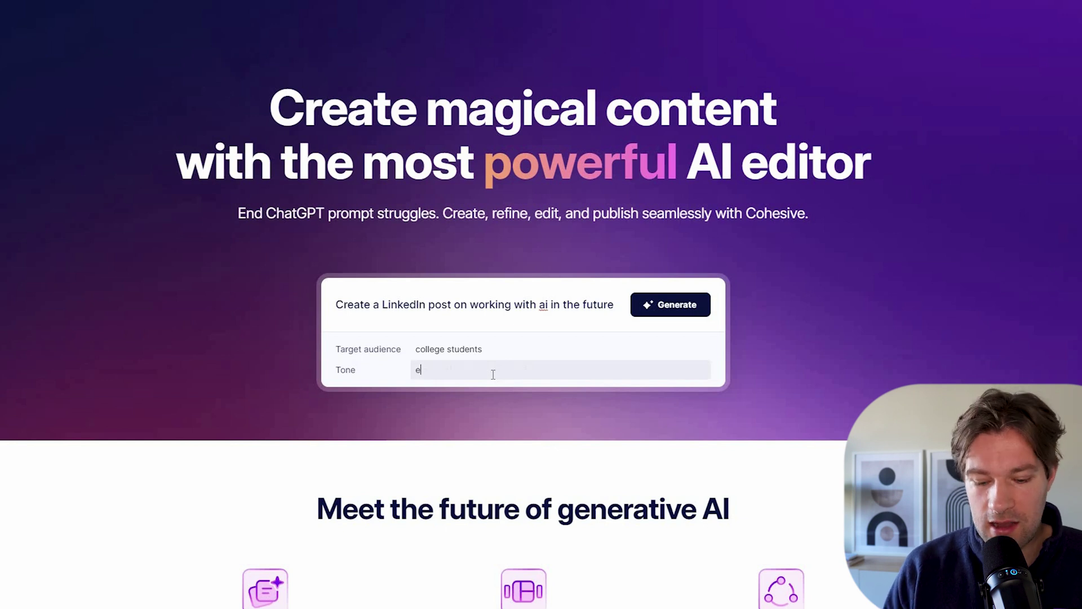
type("ntertaining")
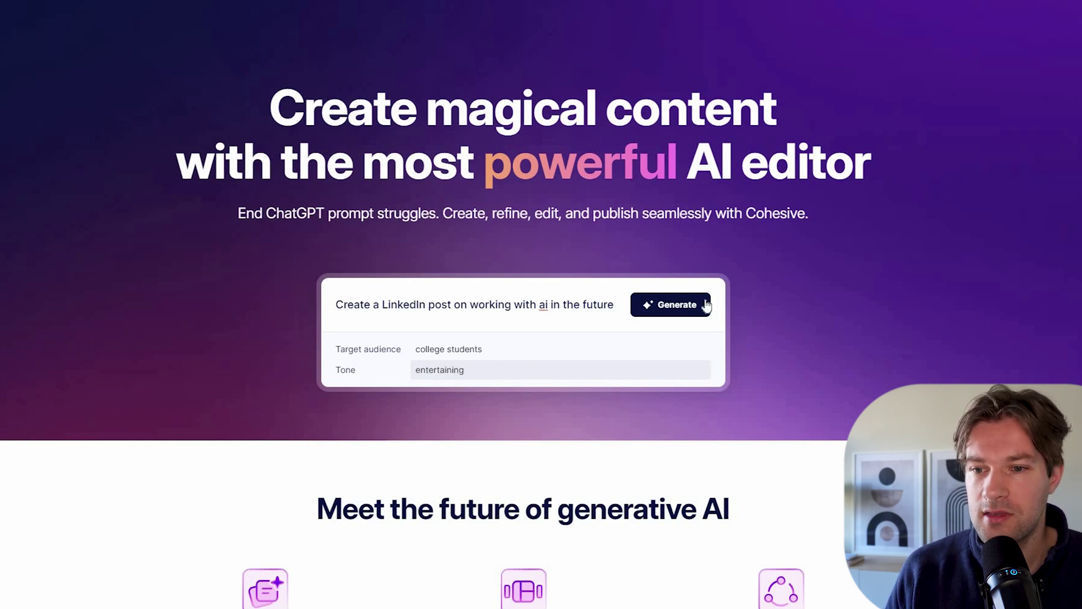
left_click(697, 305)
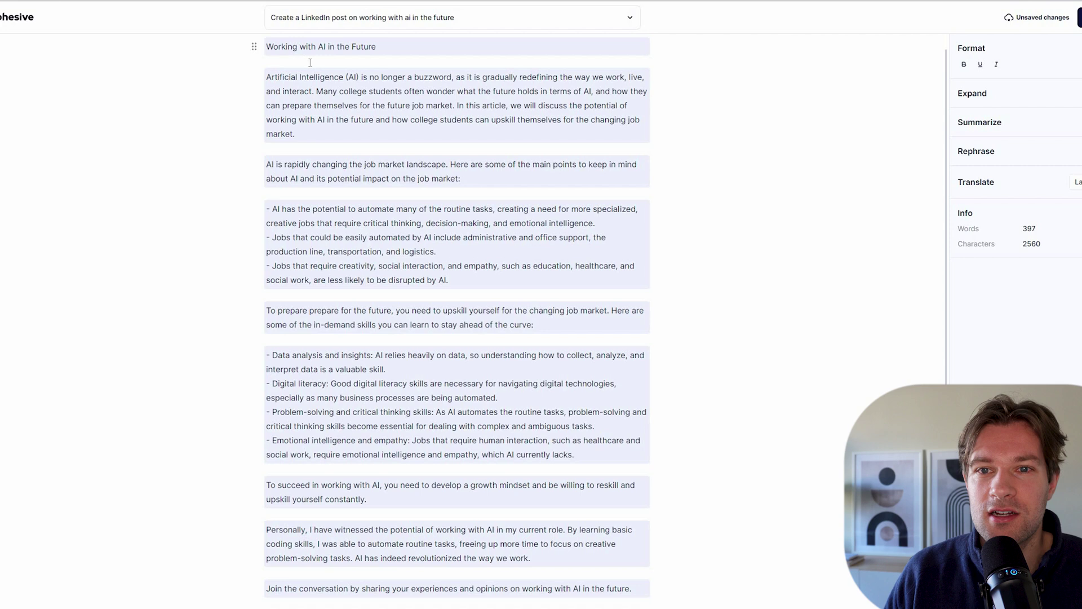
Scroll through the generated post down to its hashtags and suggested visual.
scroll(319, 65, "down", 3)
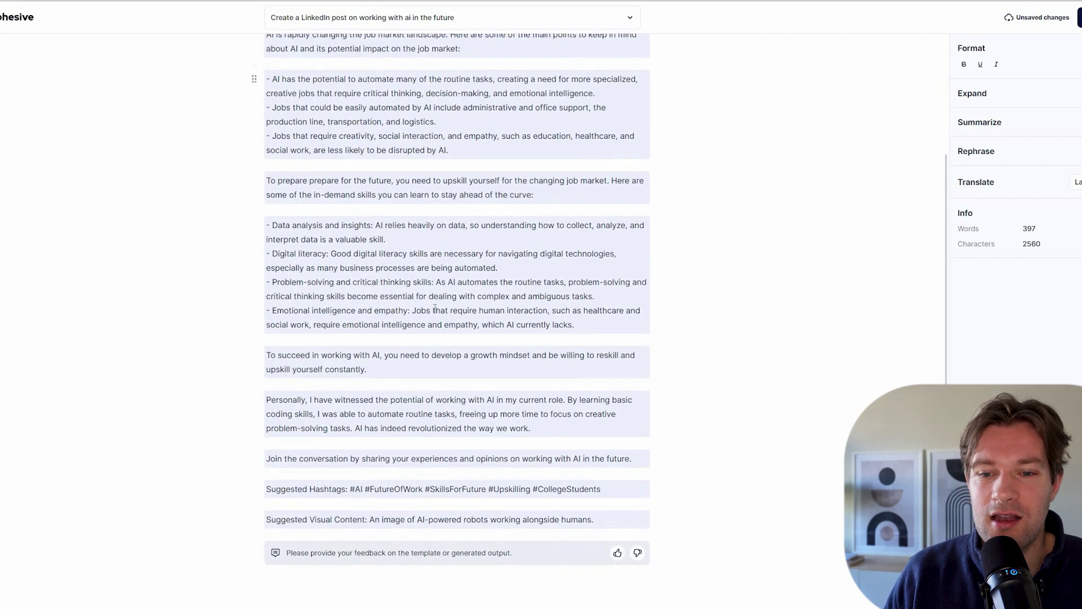
scroll(434, 308, "up", 3)
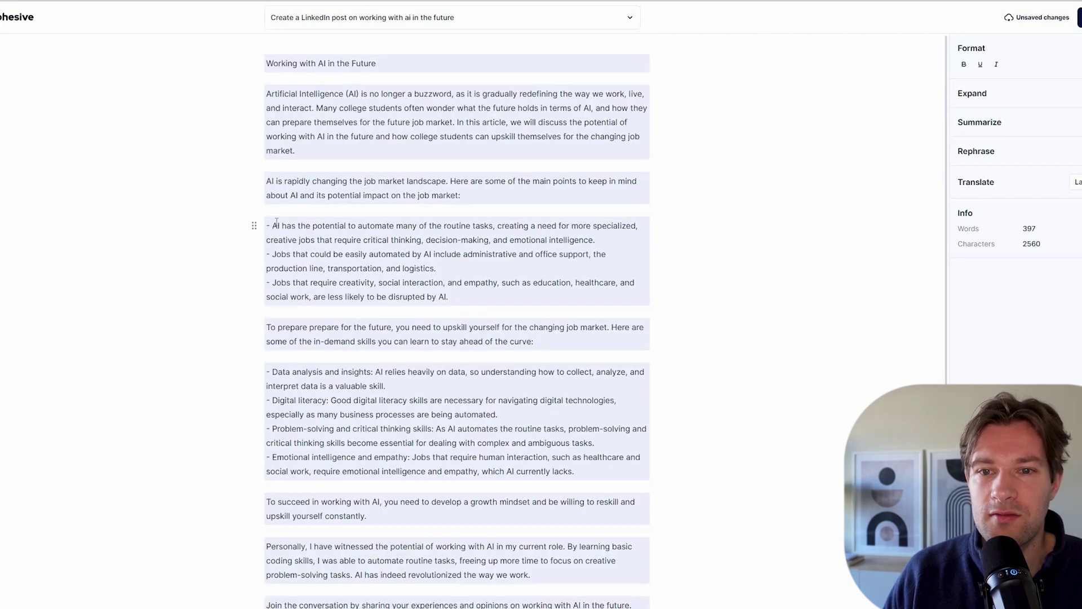
scroll(370, 261, "down", 3)
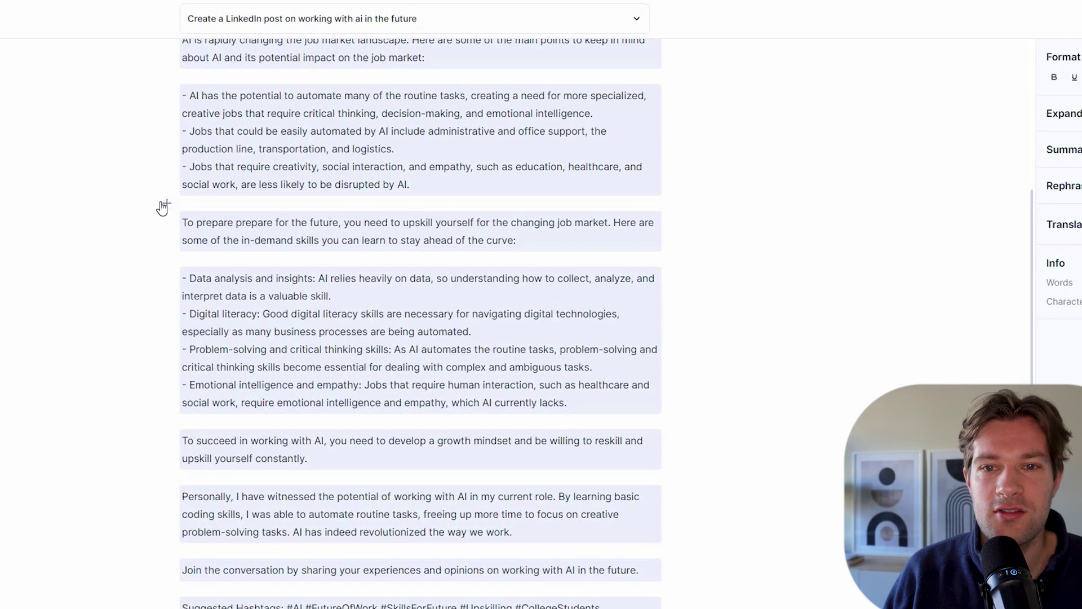
Insert the girl-with-robot Unsplash photo from a 'robots working with humans' search after the bullets.
left_click(164, 205)
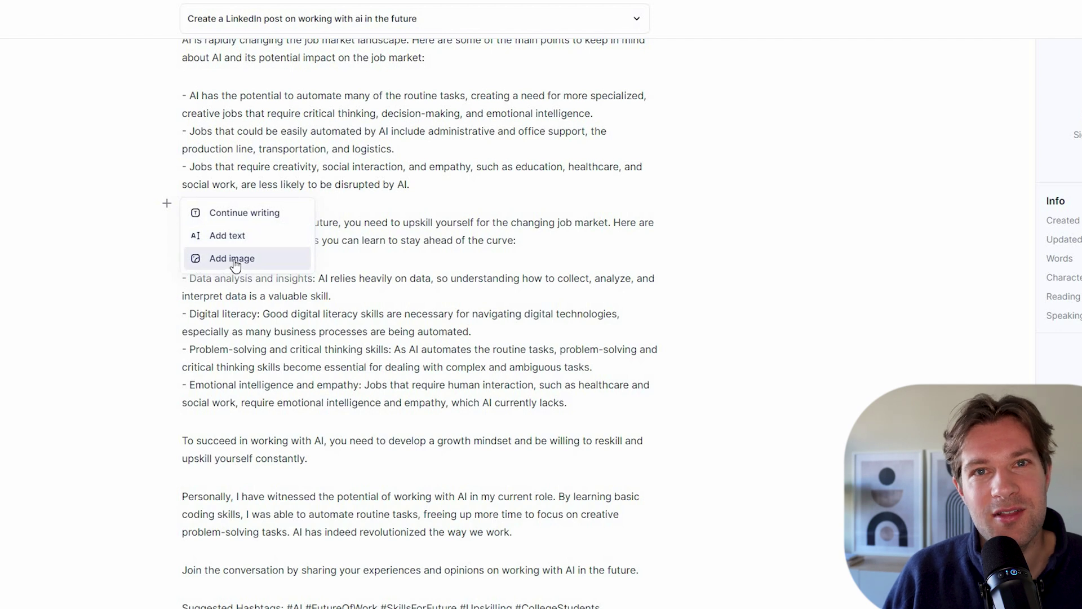
left_click(264, 259)
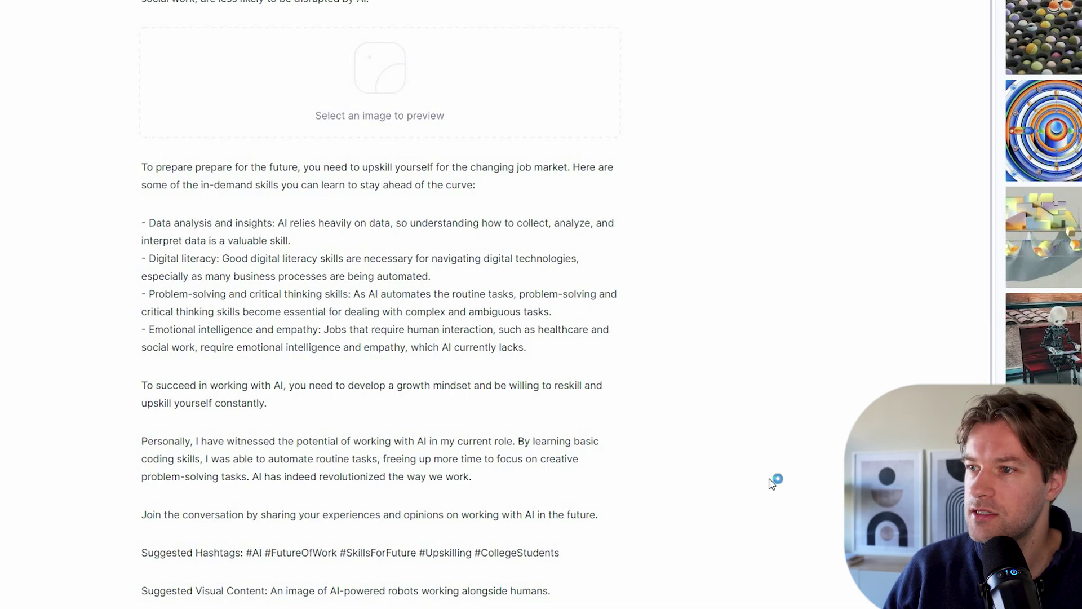
left_click(924, 151)
type("robots wi")
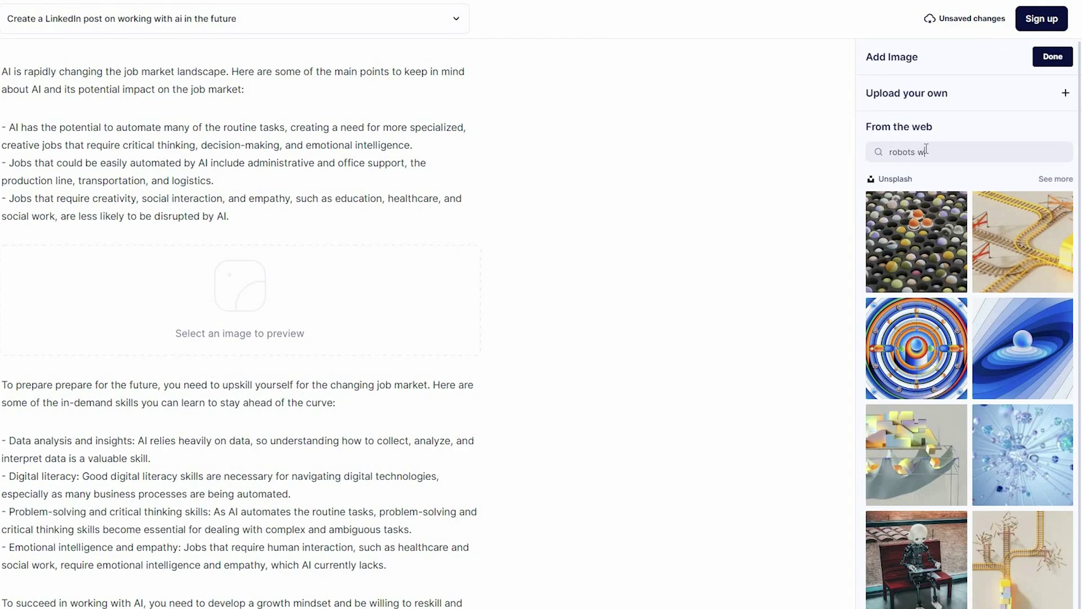
type("s working with humans")
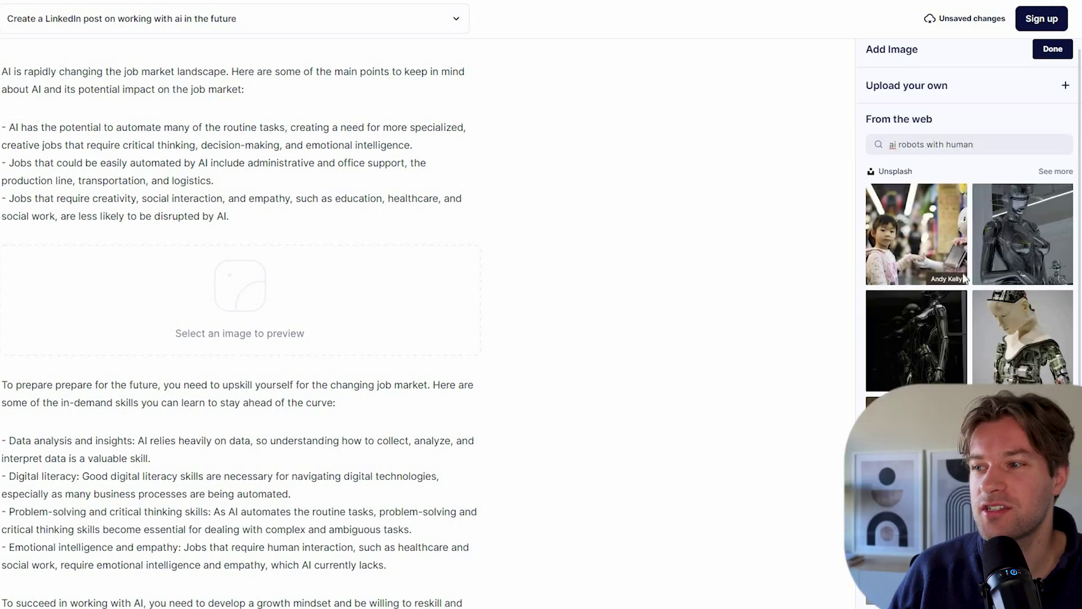
left_click(931, 248)
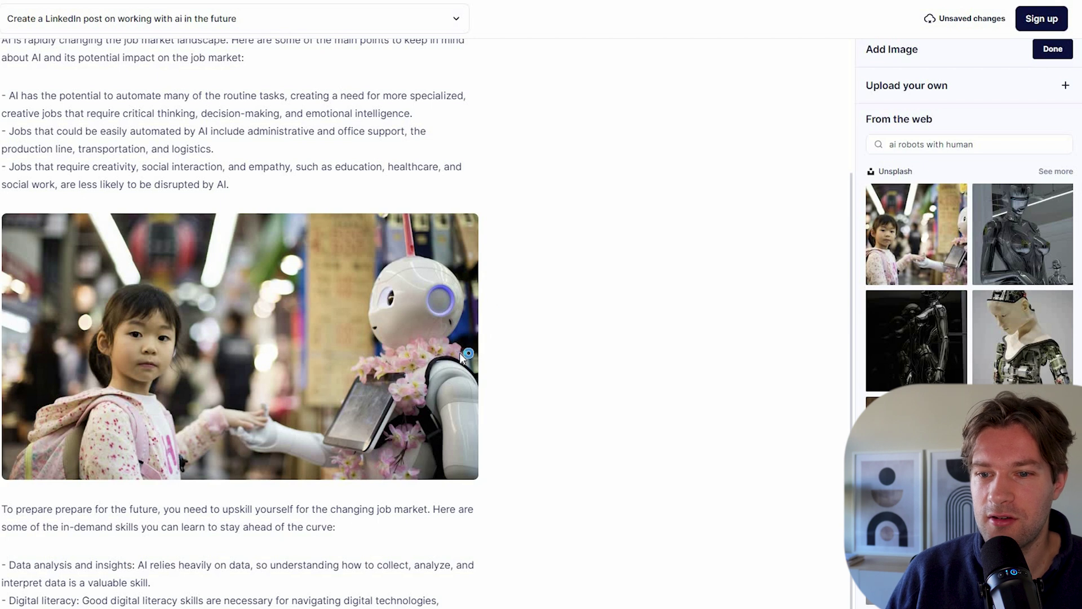
scroll(416, 333, "up", 3)
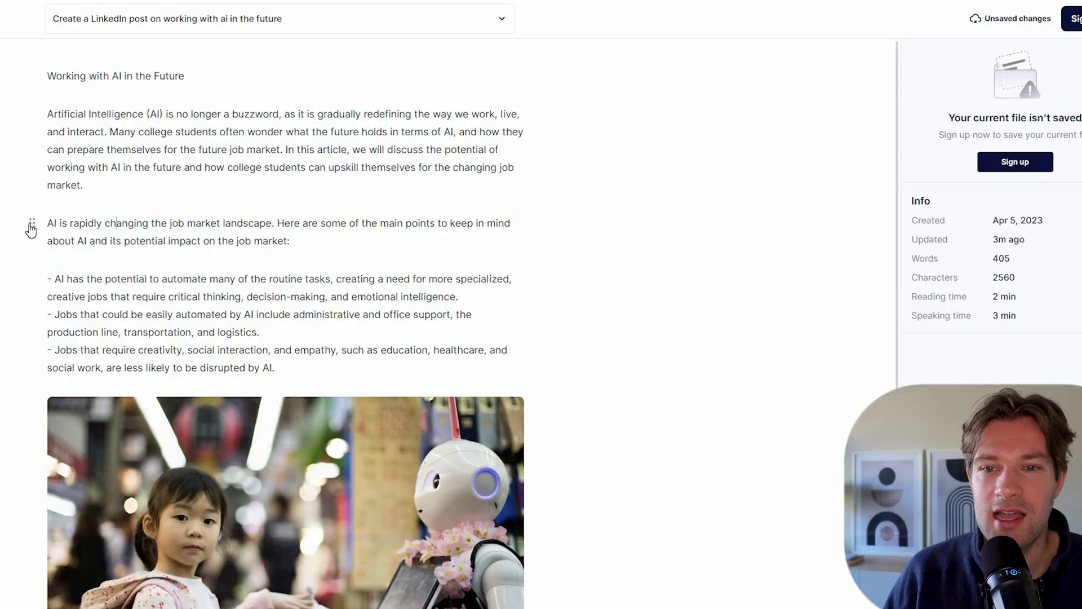
Expand the job-market paragraph with AI and insert the longer version in its place.
left_click(53, 220)
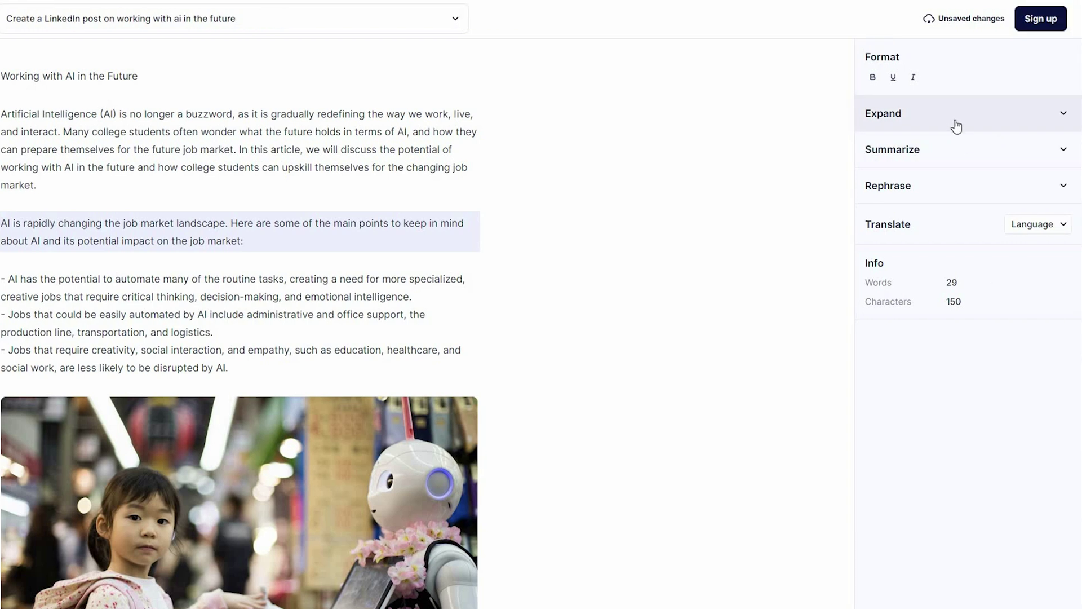
left_click(1002, 131)
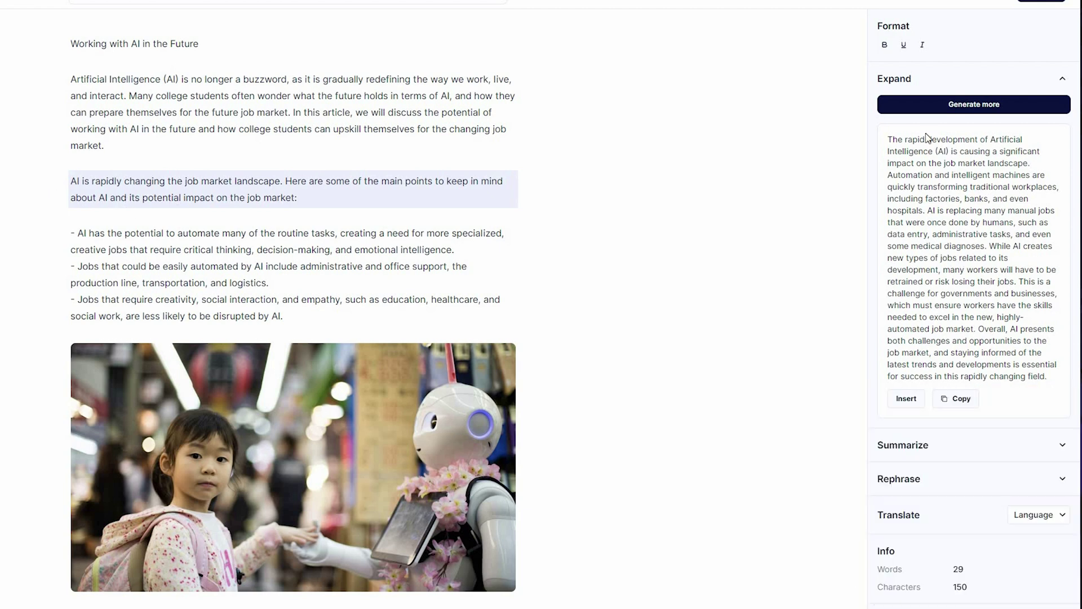
left_click(906, 399)
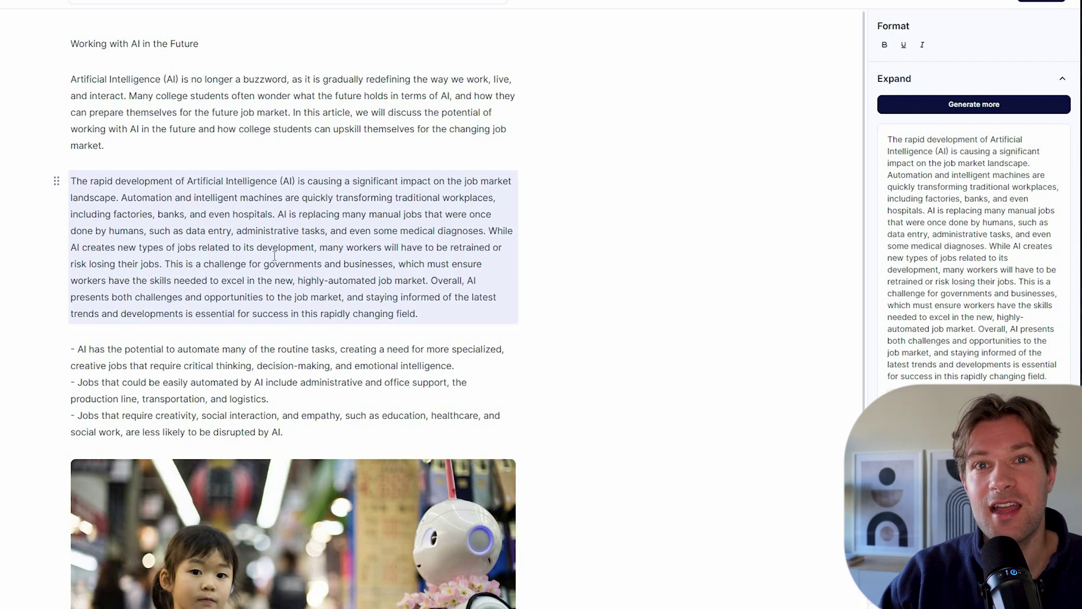
scroll(62, 372, "down", 2)
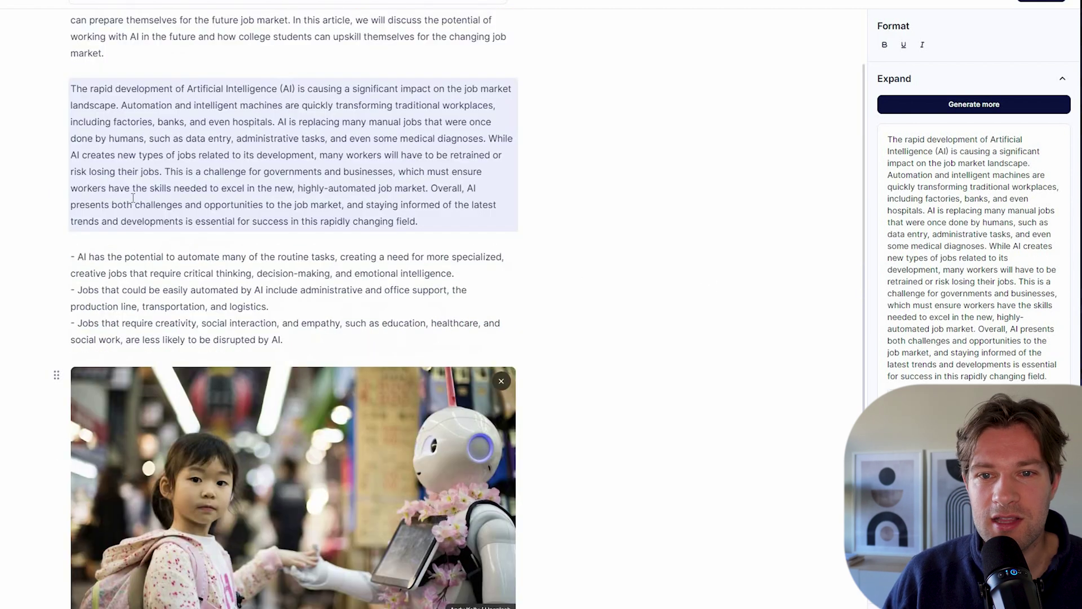
scroll(59, 254, "up", 2)
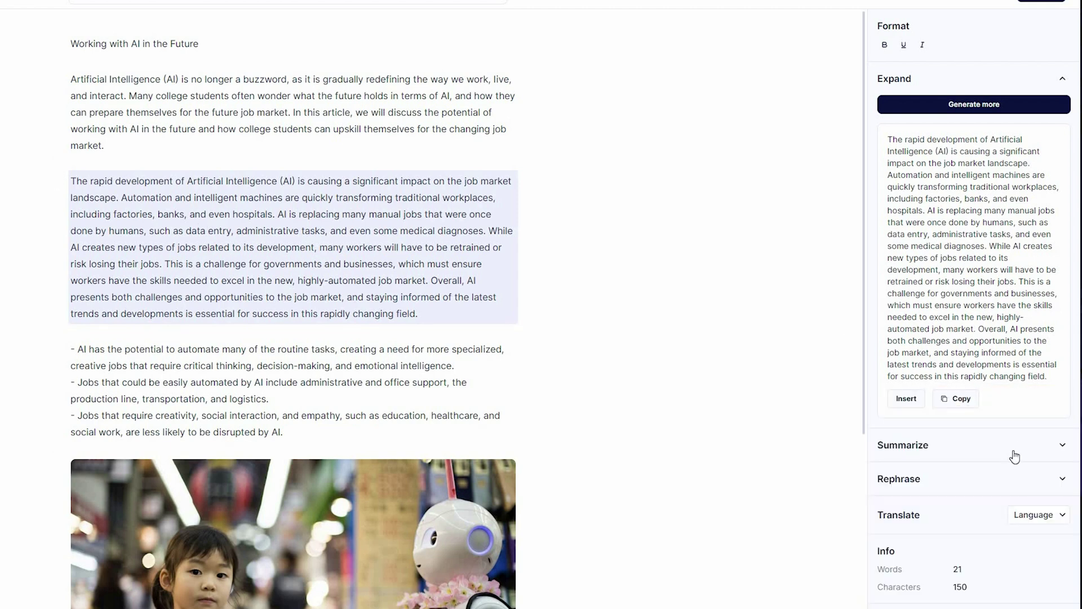
Summarize the job-market paragraph and insert the summarized version in its place.
left_click(969, 448)
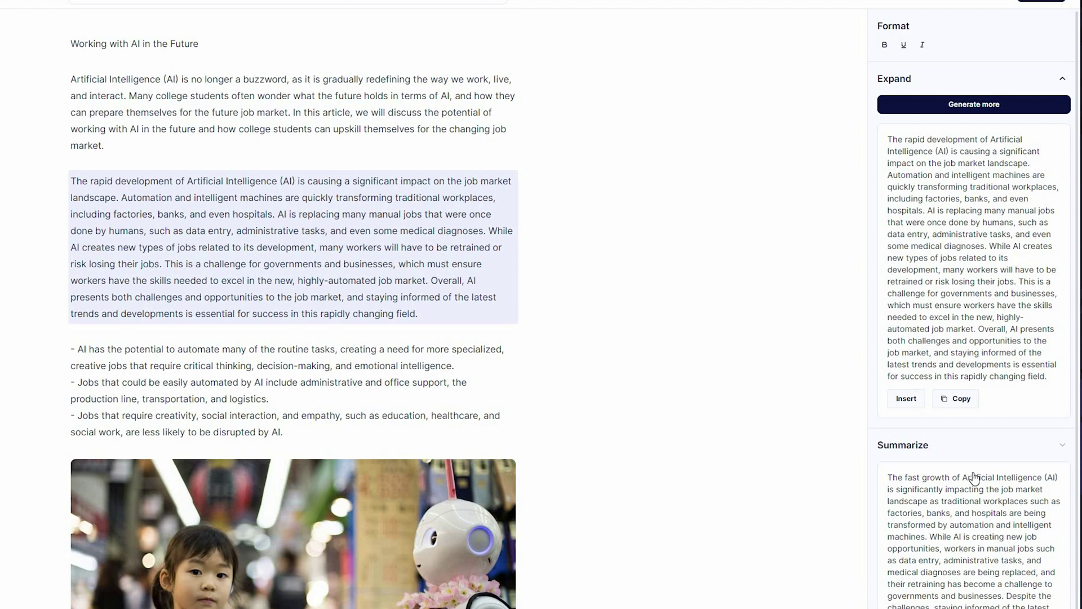
scroll(939, 570, "down", 3)
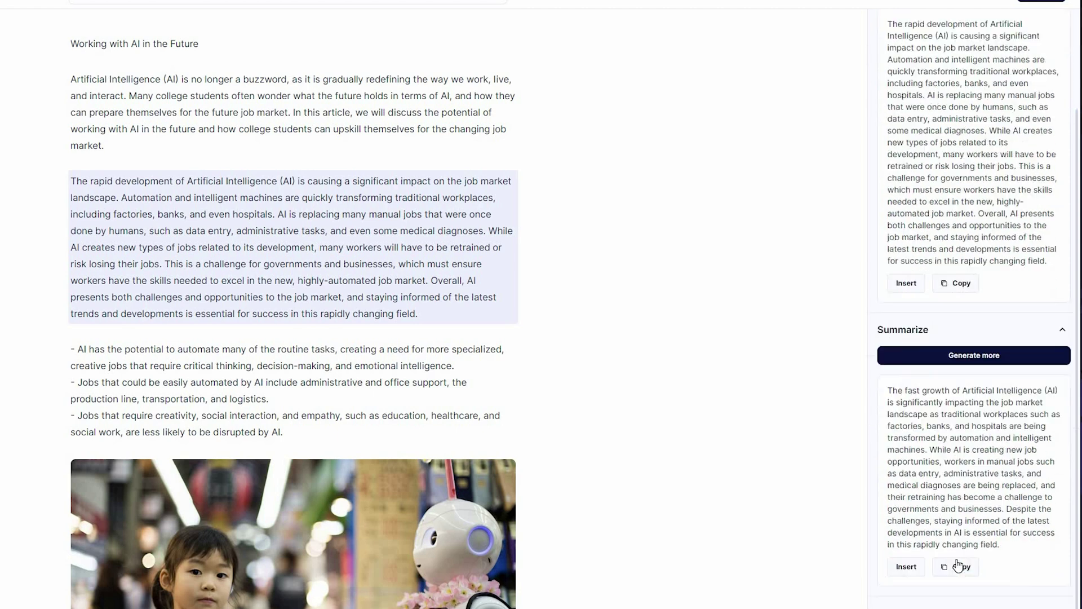
left_click(906, 557)
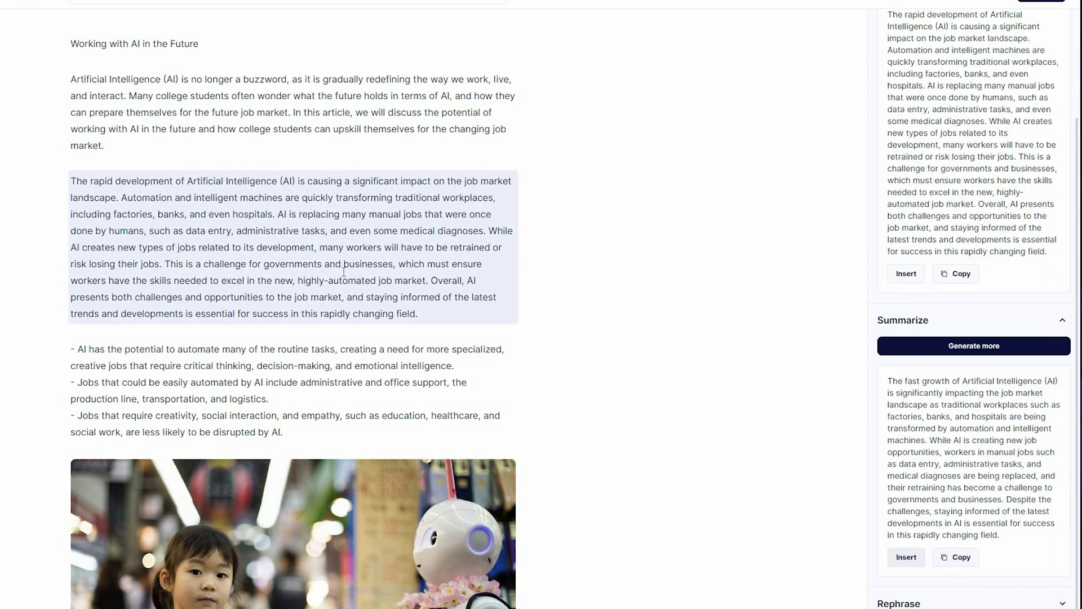
left_click(1007, 327)
Show rephrased versions of the paragraph and translate it into Portuguese (Brazil).
left_click(969, 377)
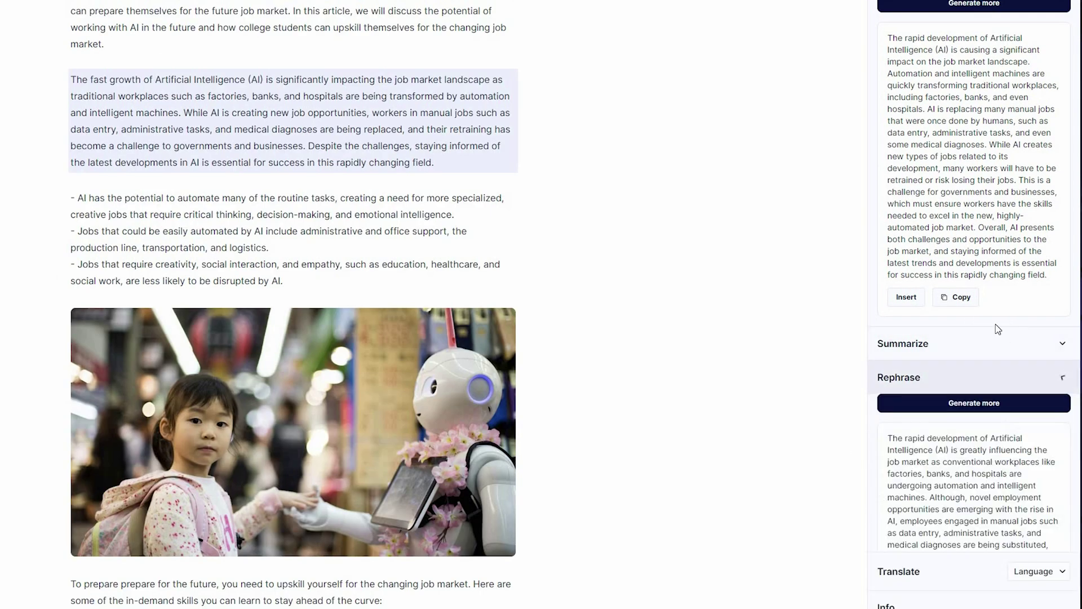
scroll(949, 385, "down", 2)
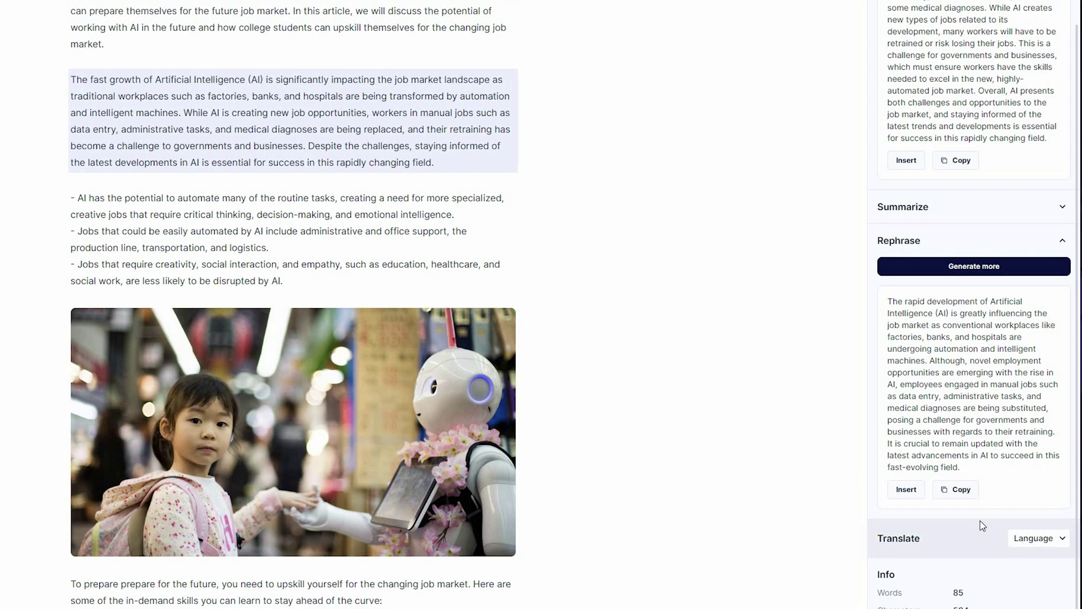
scroll(1054, 536, "down", 1)
left_click(1037, 502)
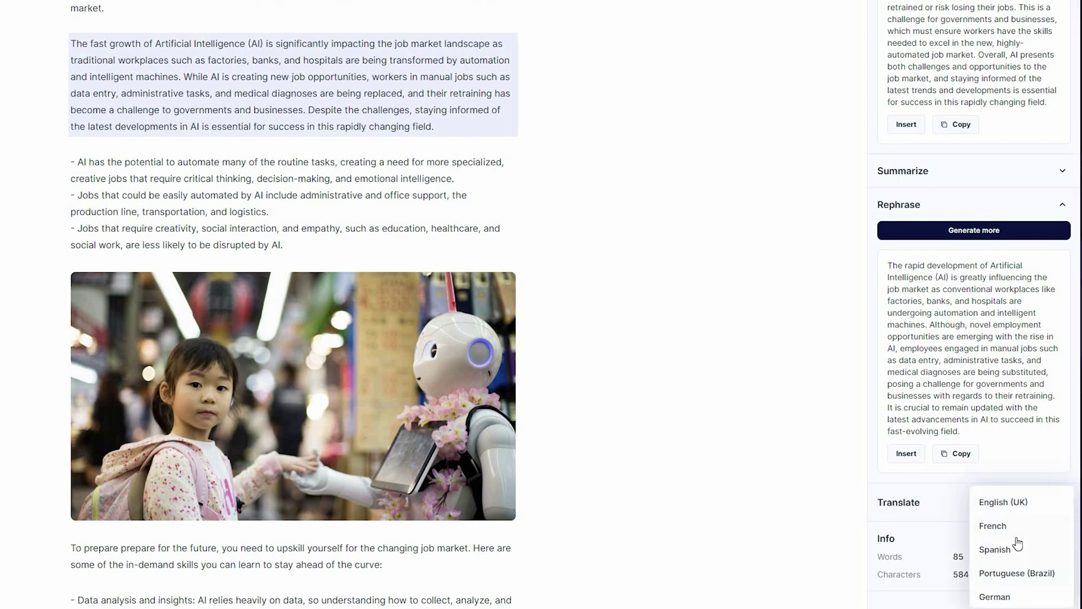
left_click(1017, 573)
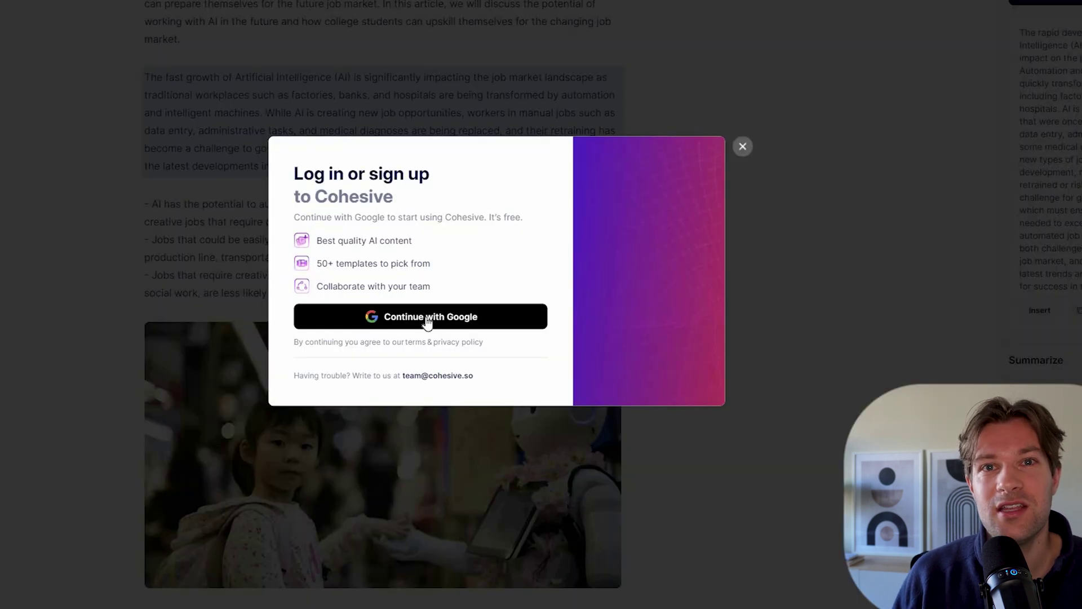
Sign in with Google and open Files to see 'Working with AI in the Future'.
left_click(421, 317)
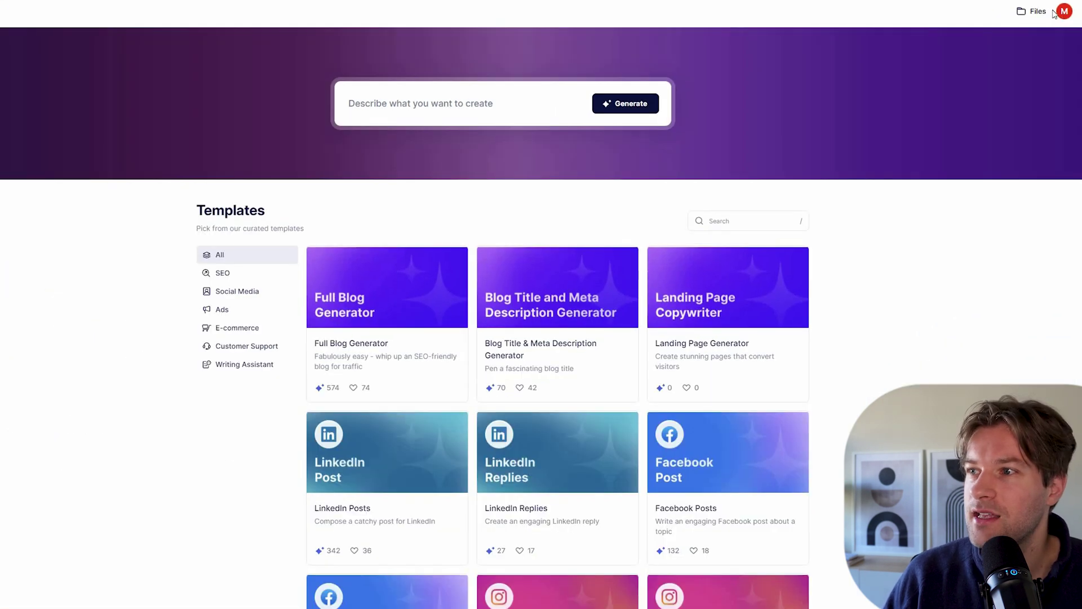
left_click(1035, 11)
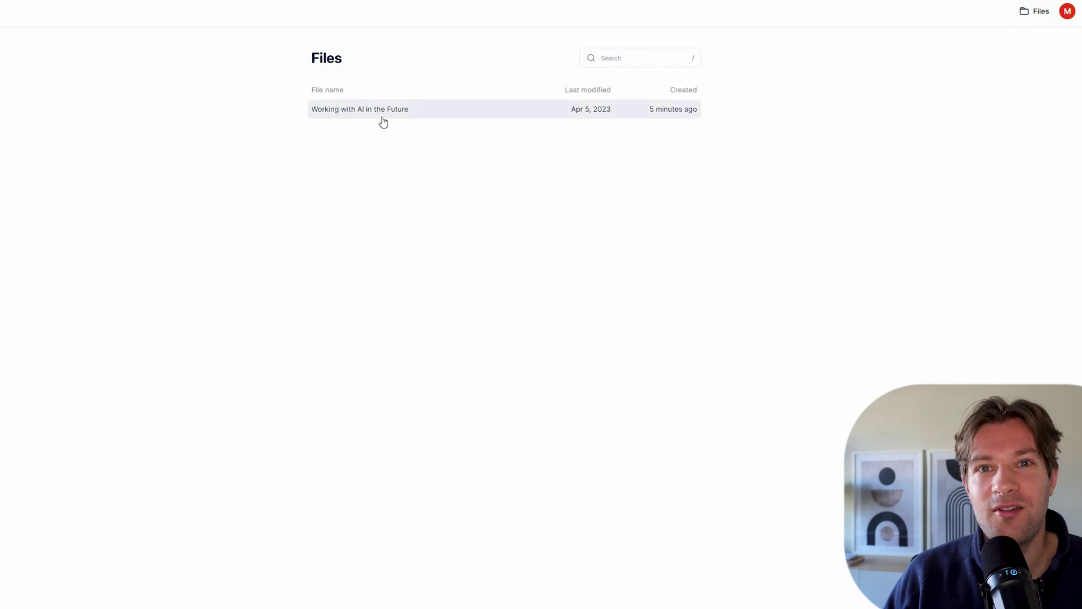
Reopen 'Working with AI in the Future' from Files, scroll through it, then go back.
left_click(386, 98)
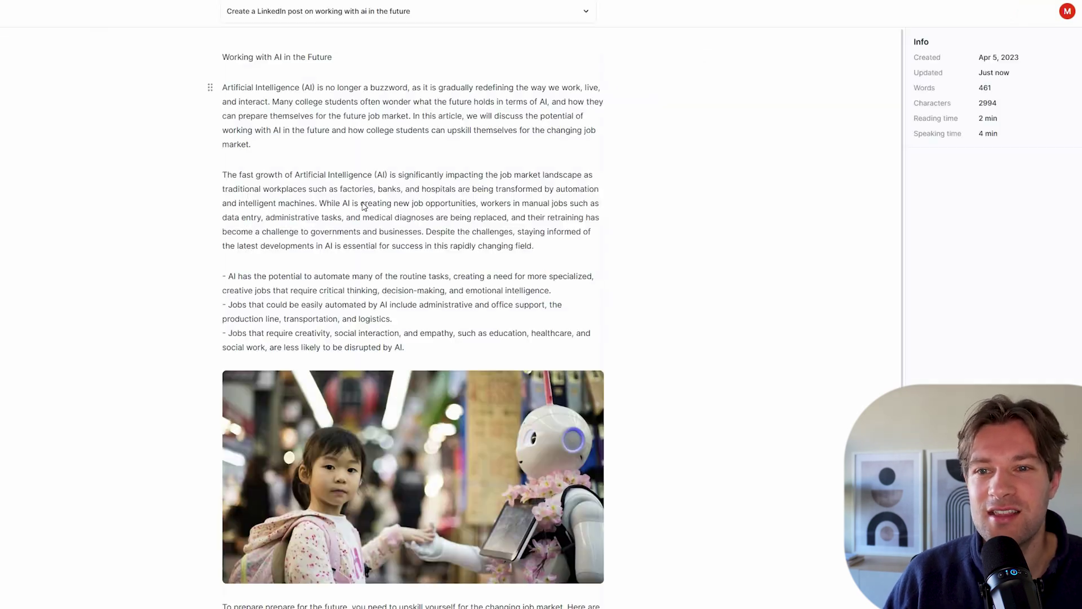
scroll(442, 317, "down", 5)
scroll(442, 318, "up", 6)
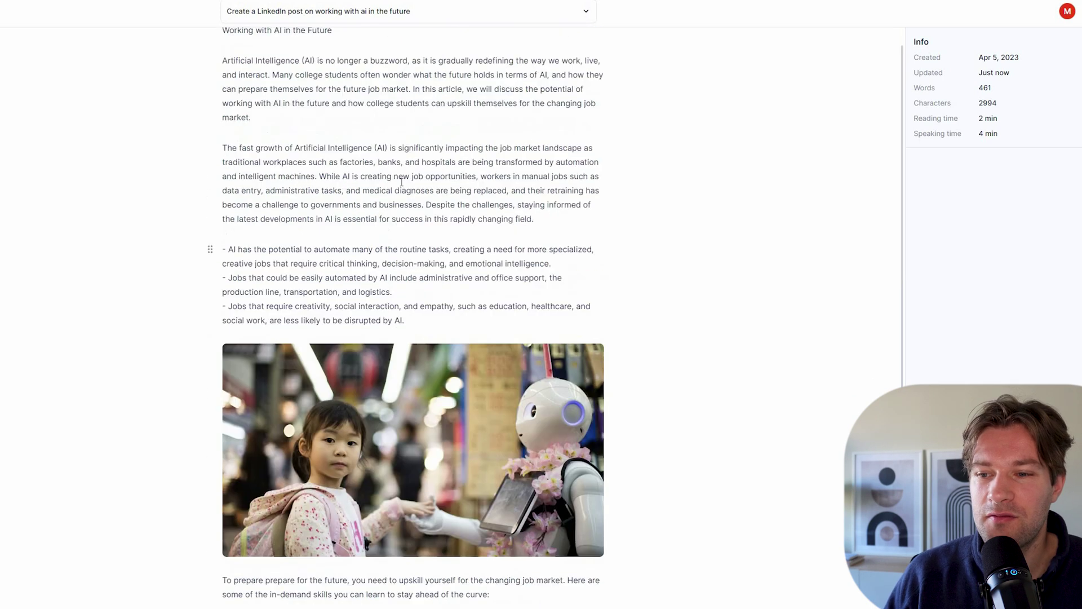
left_click(60, 29)
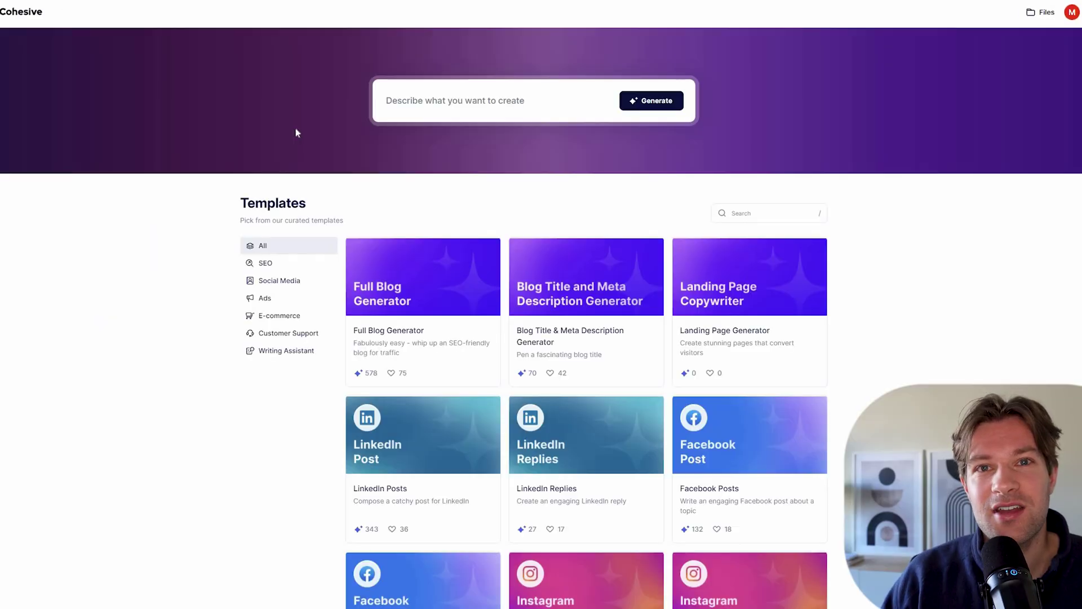
left_click(465, 105)
type("crea")
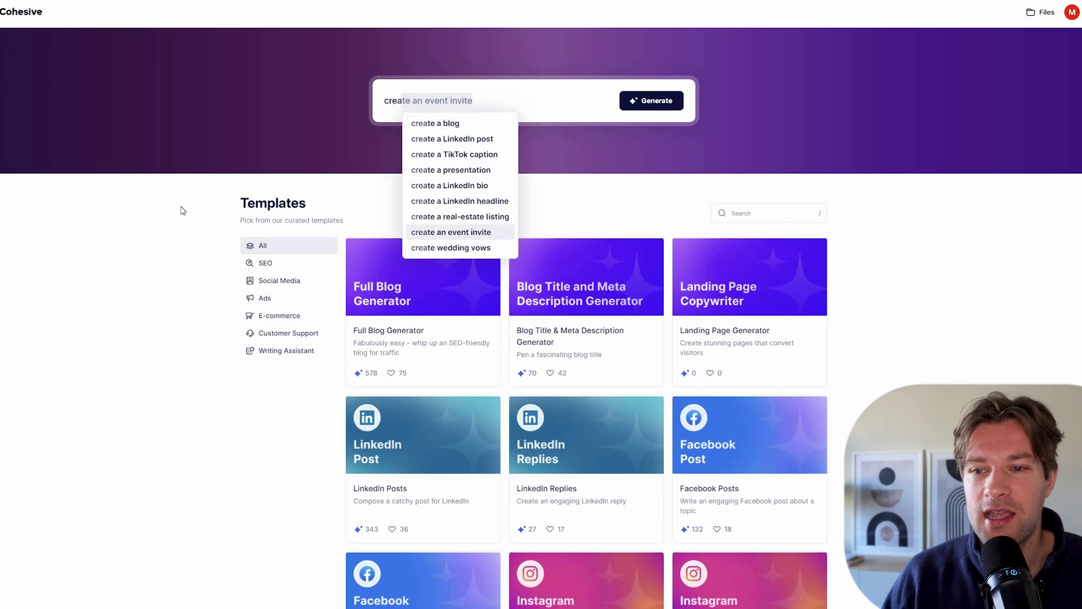
key("Escape")
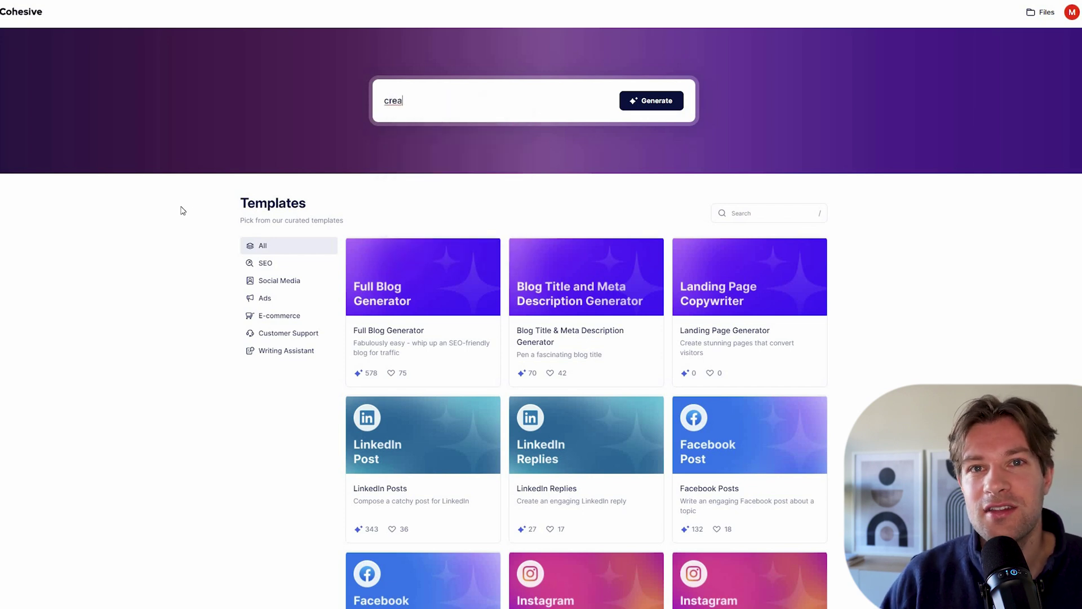
scroll(284, 108, "down", 3)
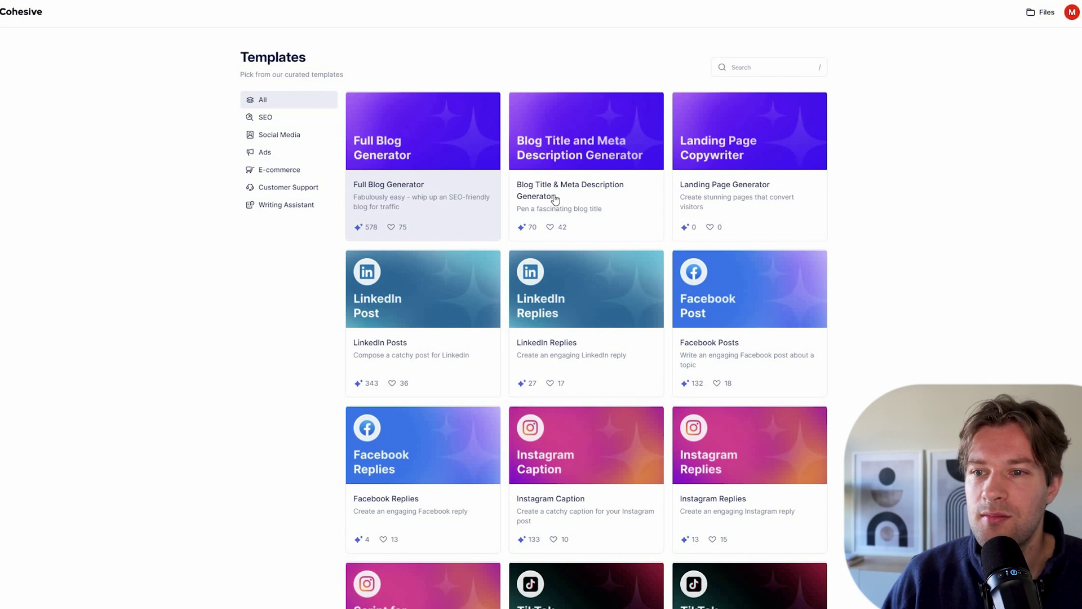
scroll(684, 269, "down", 8)
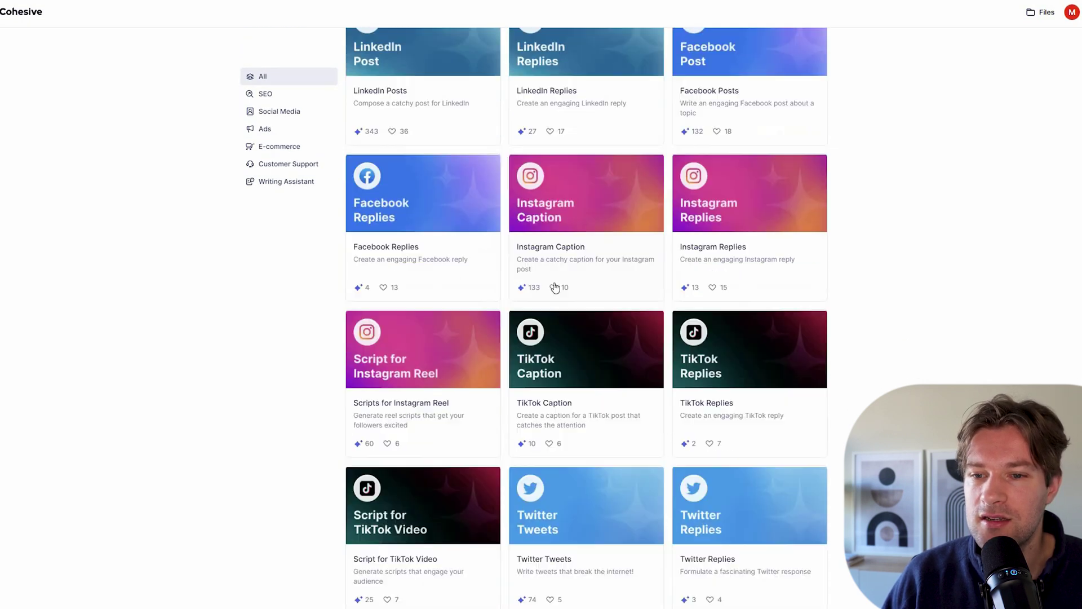
scroll(428, 198, "down", 6)
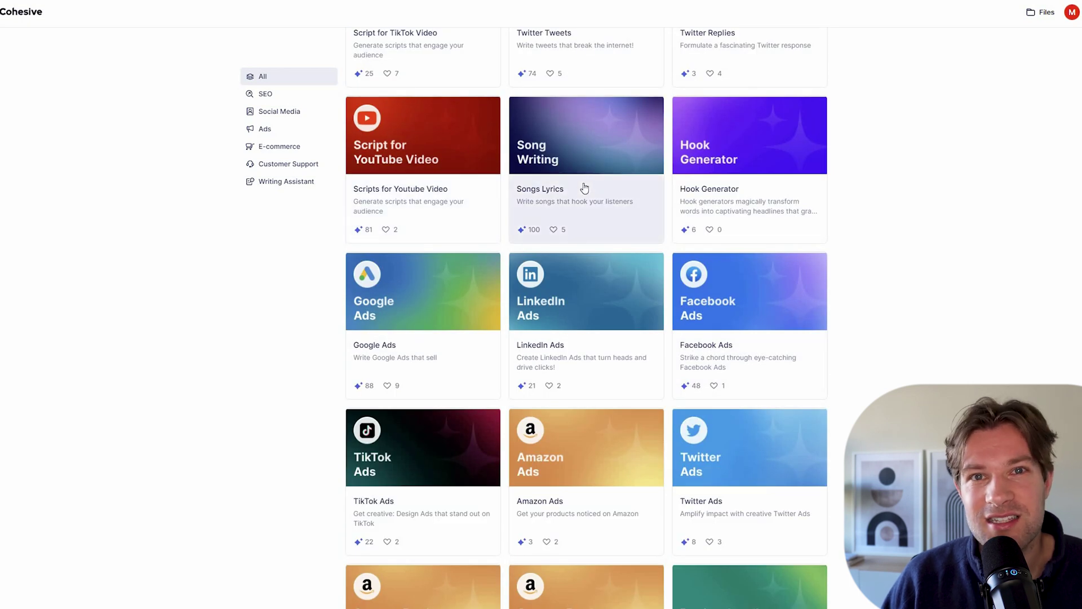
scroll(778, 374, "down", 8)
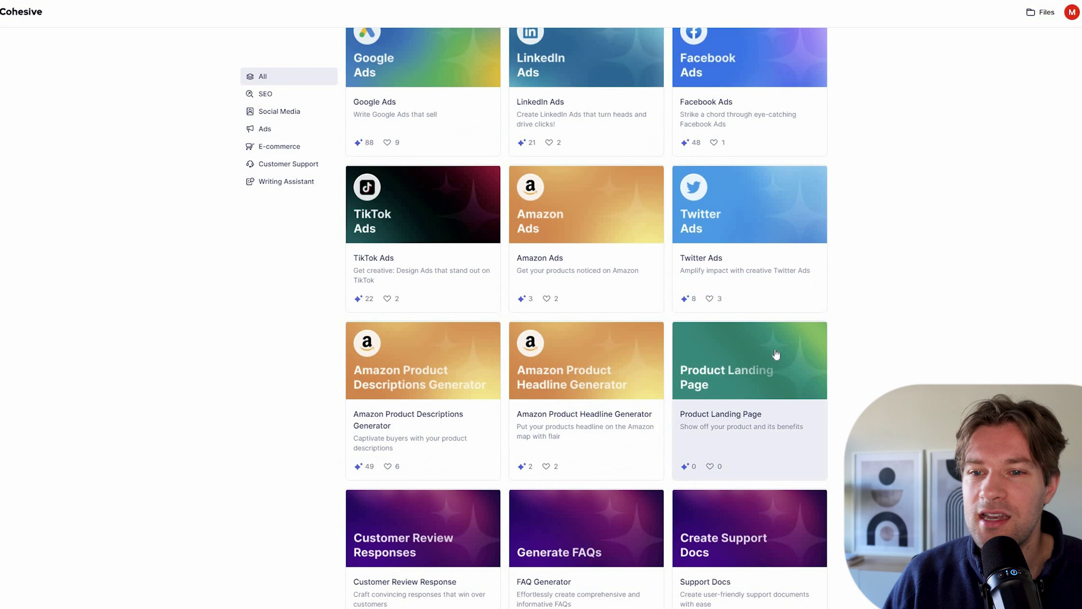
scroll(785, 379, "down", 3)
scroll(785, 378, "down", 8)
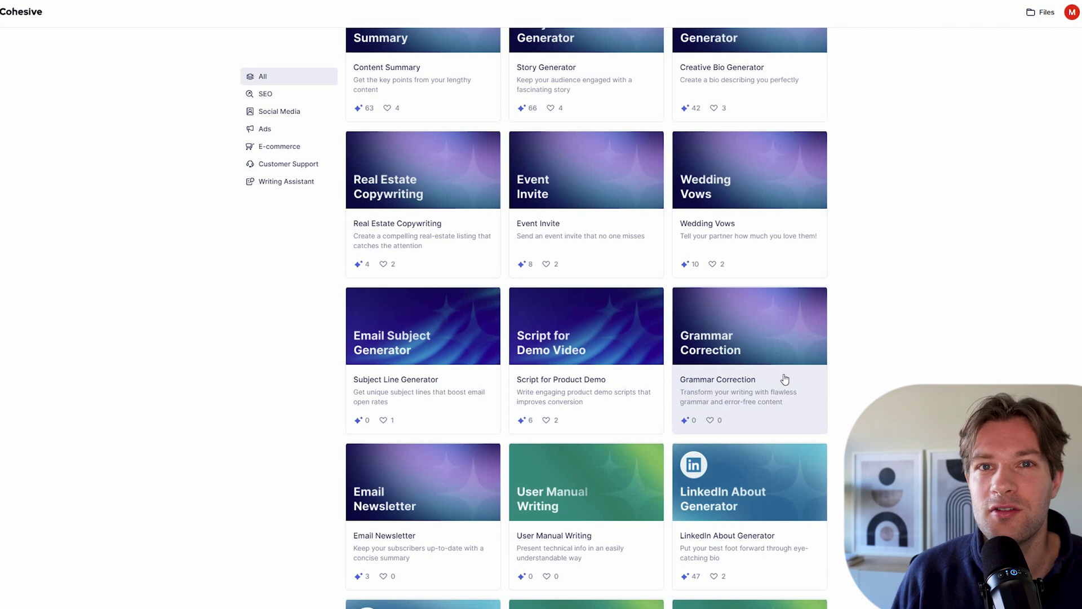
scroll(738, 372, "down", 8)
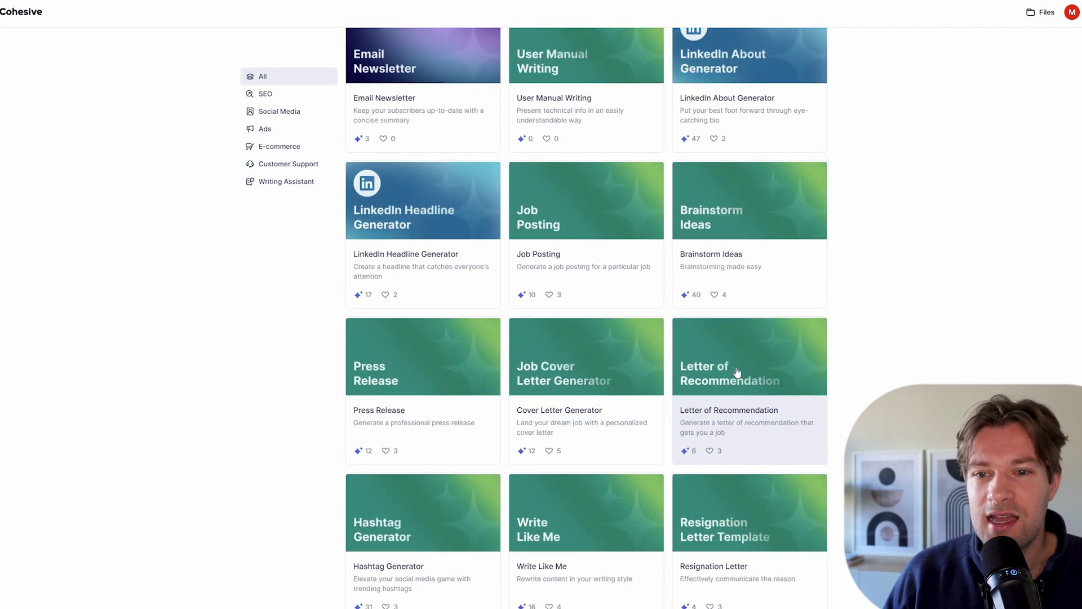
scroll(738, 372, "up", 8)
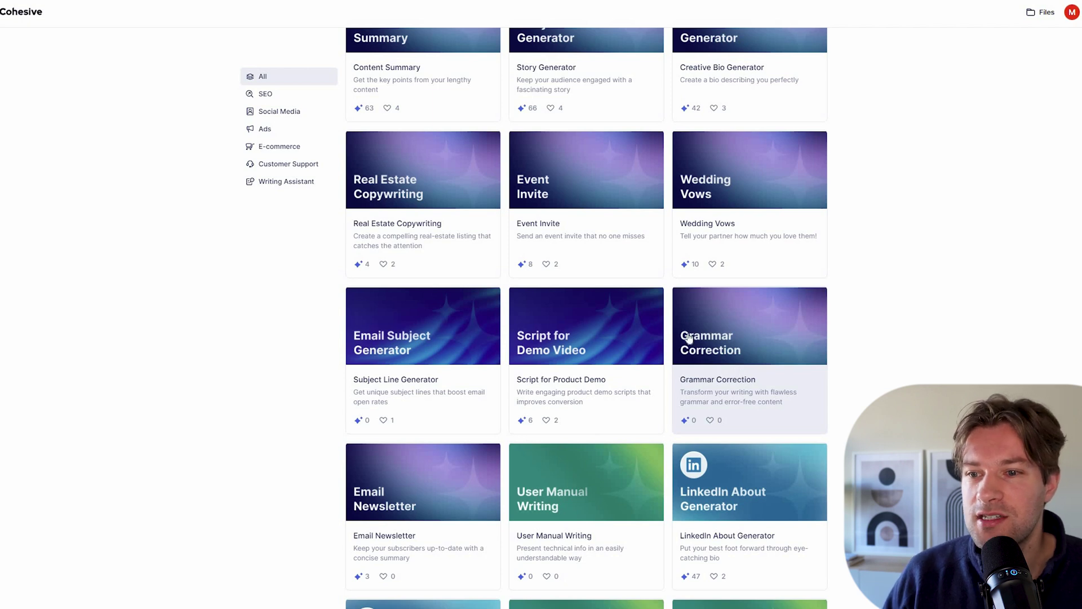
scroll(632, 303, "up", 12)
scroll(631, 304, "up", 10)
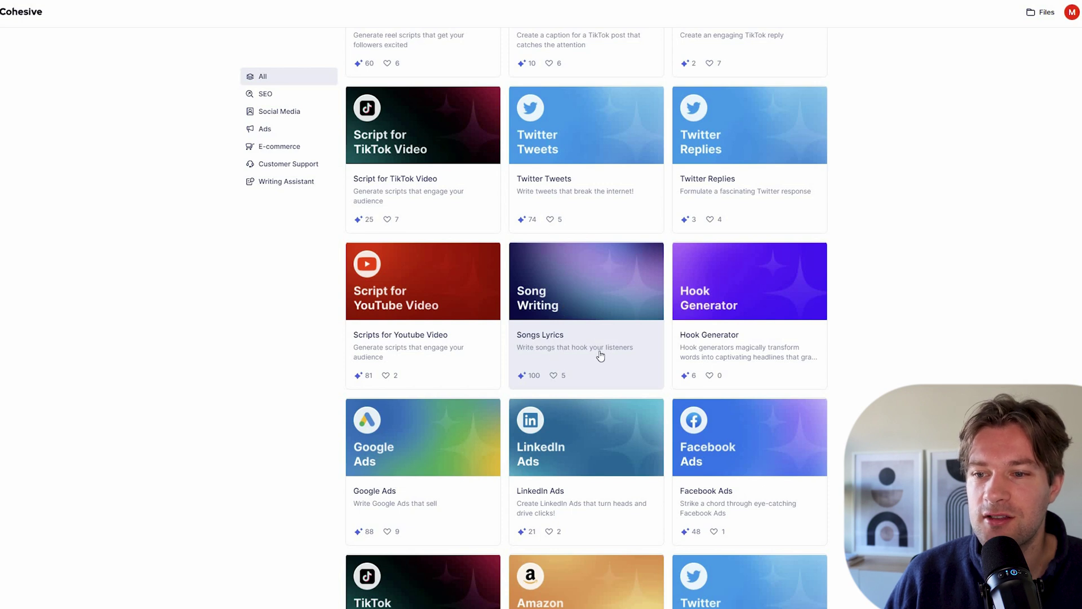
Generate Song Lyrics template lyrics about an unlikely friendship between dog and cat.
left_click(589, 321)
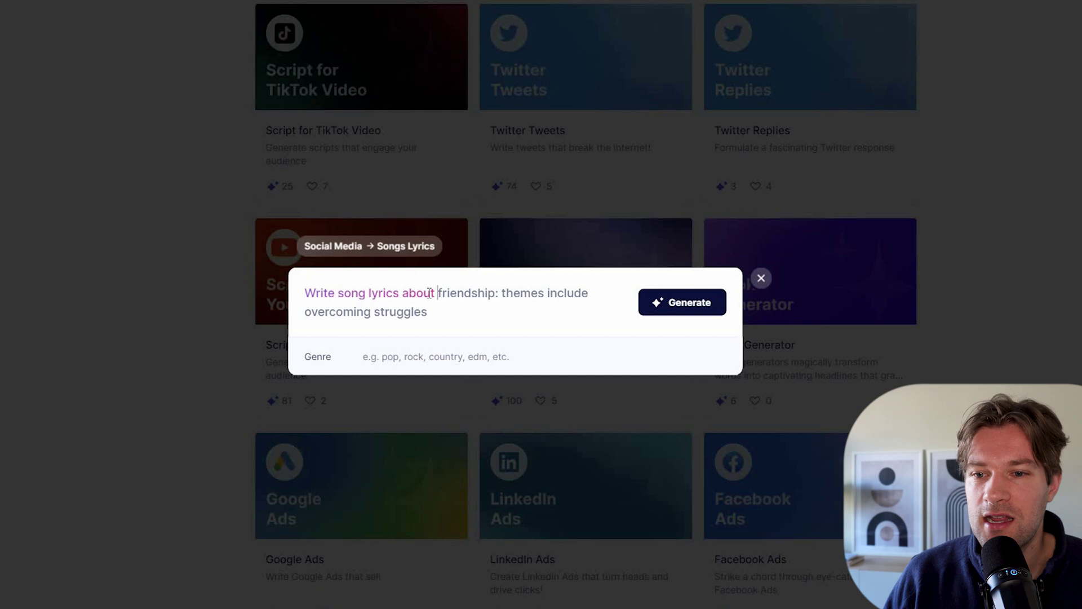
type("unli")
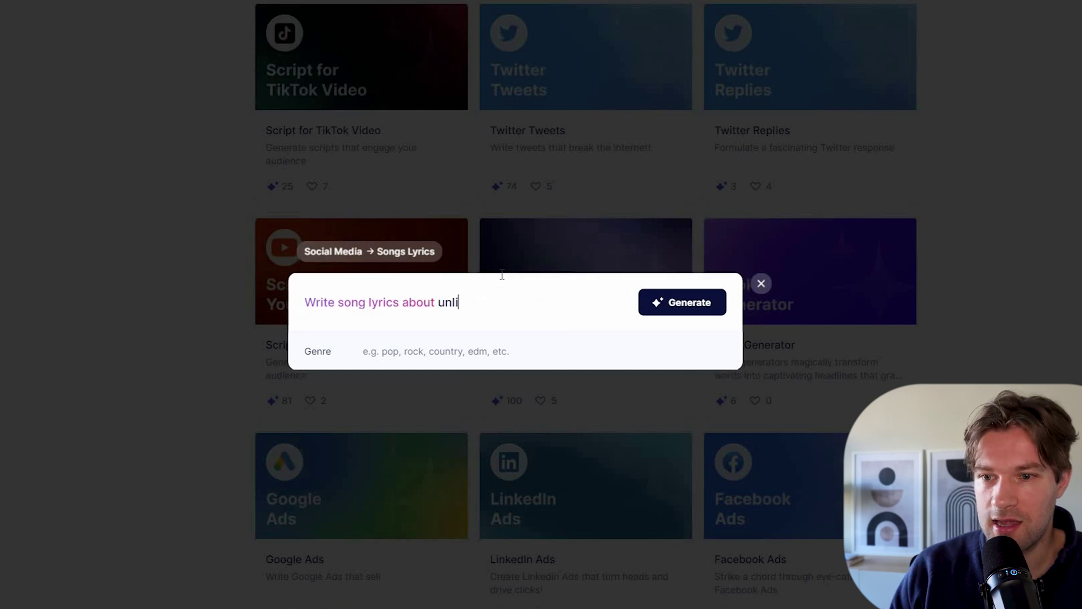
type("kely friendsh")
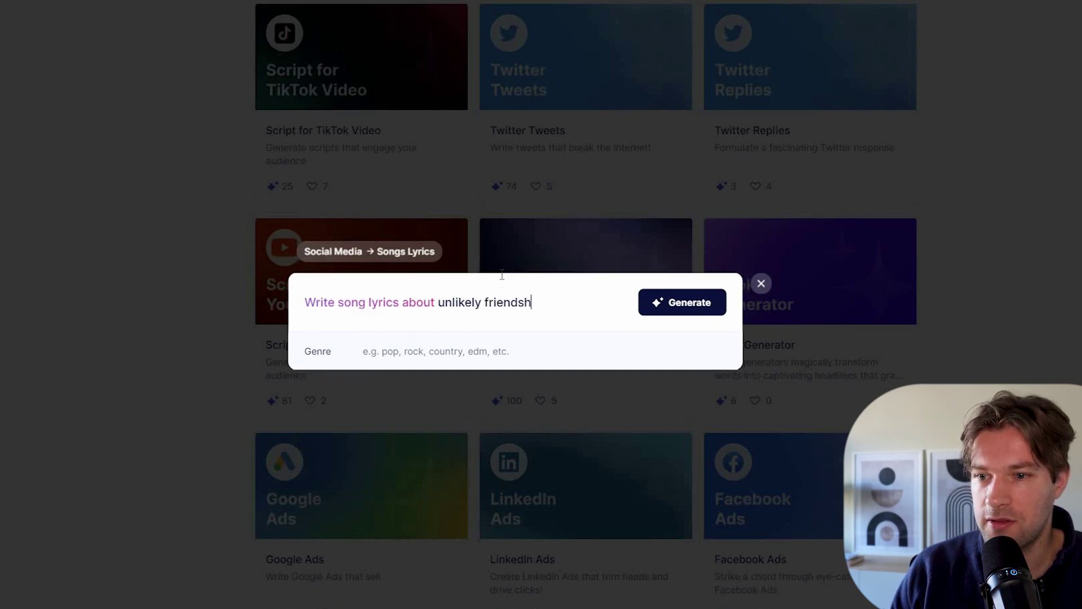
type("ip between dog an")
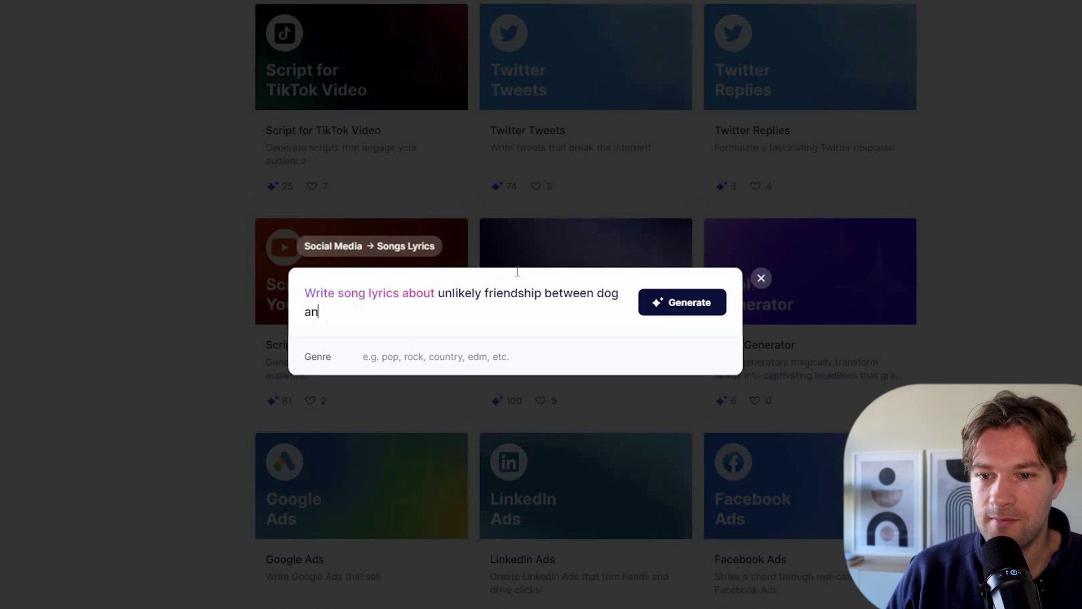
type("d catR&B")
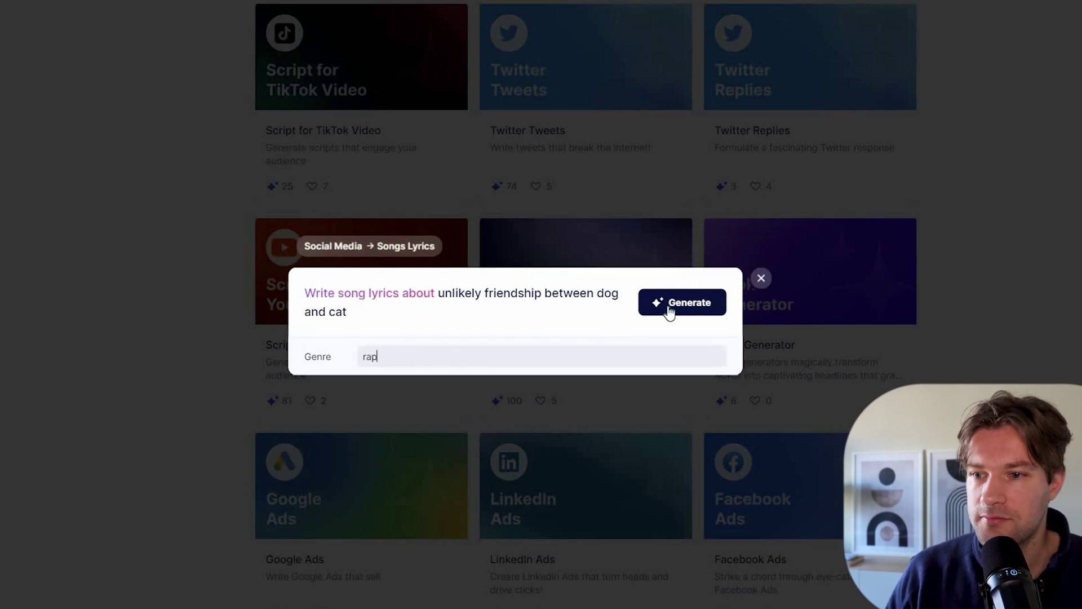
left_click(669, 309)
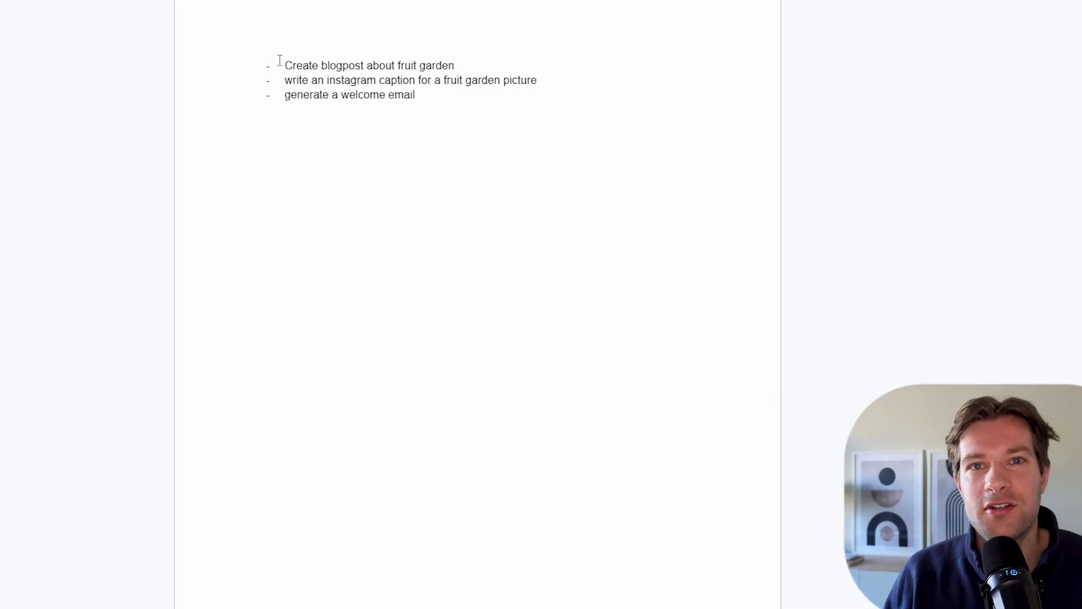
Select the first task line, 'Create blogpost about fruit garden'.
triple_click(286, 64)
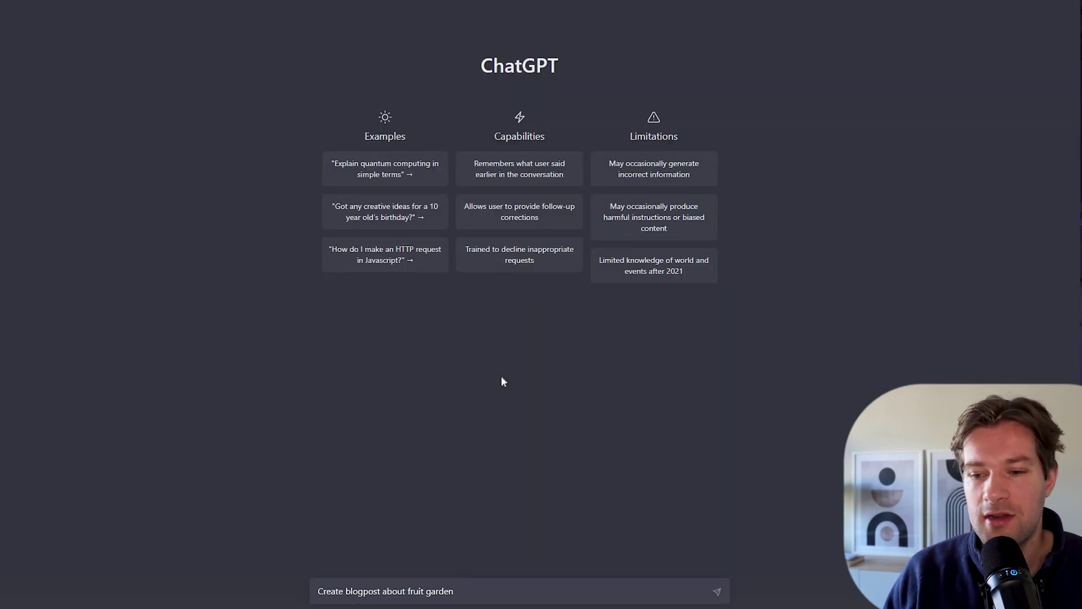
Send the fruit garden blog request, then ask ChatGPT for a blog title and image descriptions.
key("Return")
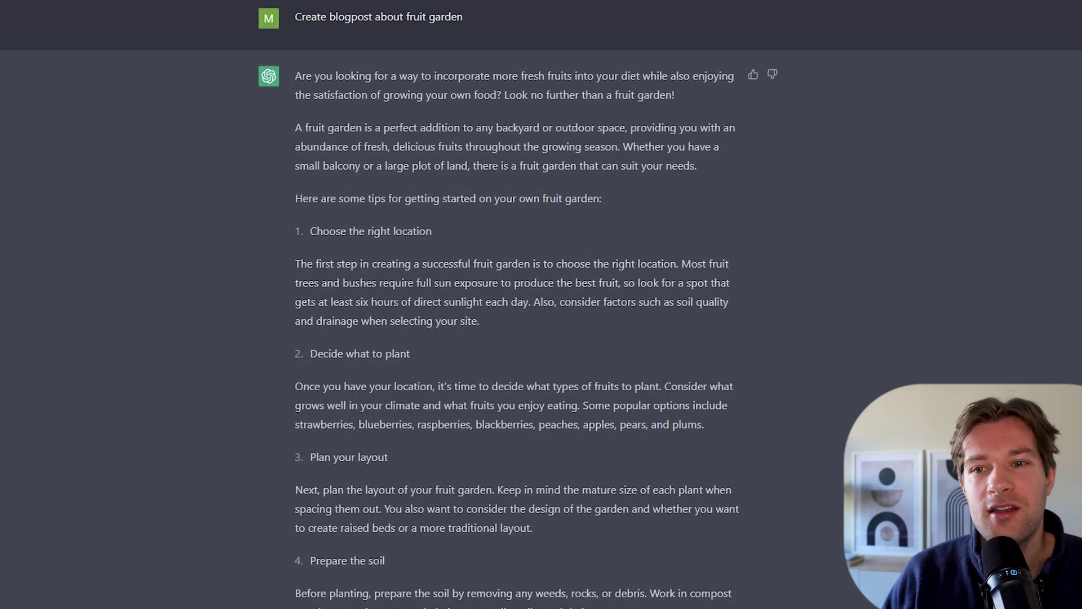
scroll(517, 304, "down", 3)
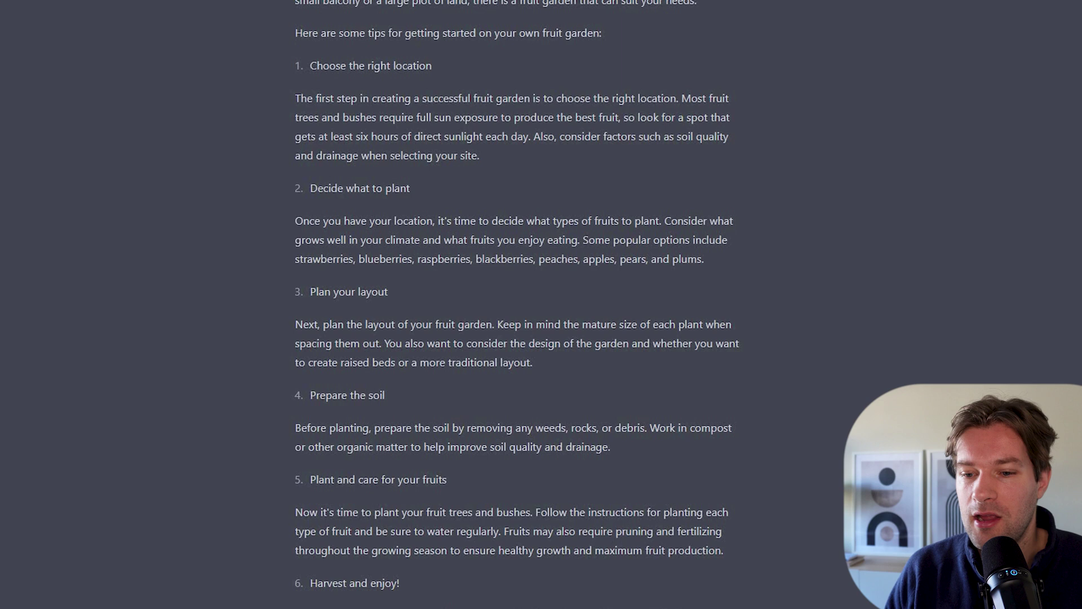
type("can you write a ")
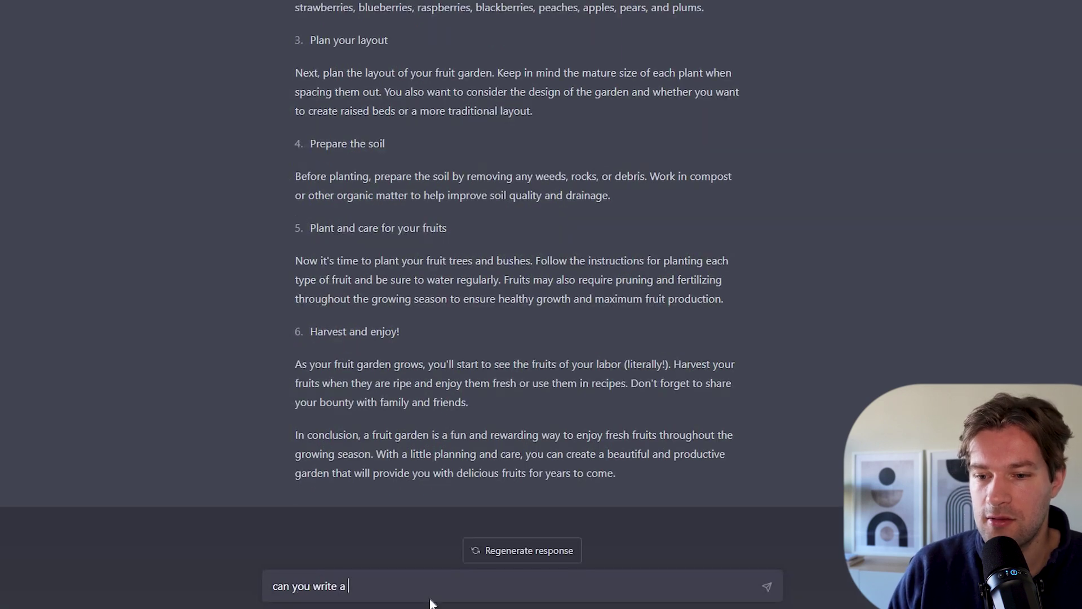
type("title for this blog, and also some descriptions for images i should add")
key("Return")
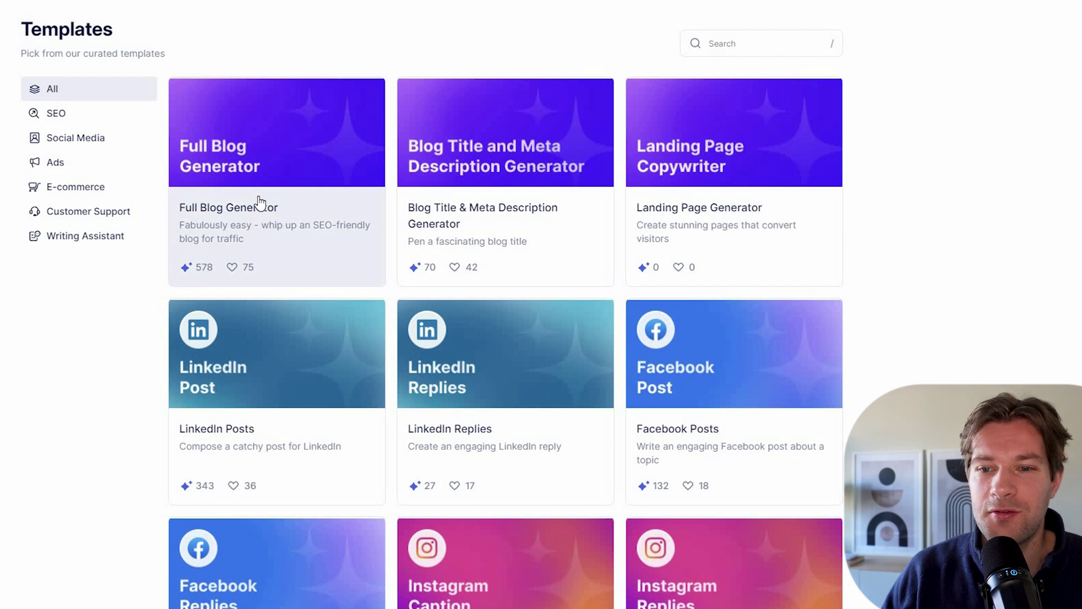
Fill the Full Blog Generator with topic 'fruit garden', goal 'inform and entertain', and a tone.
left_click(273, 172)
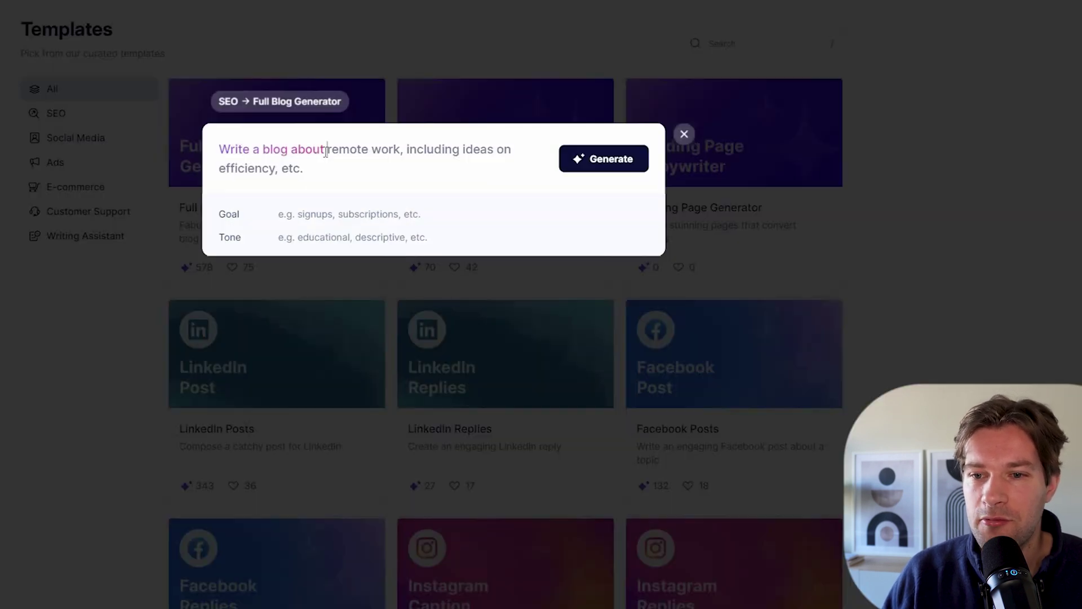
type("Create blogpost about fruit garden")
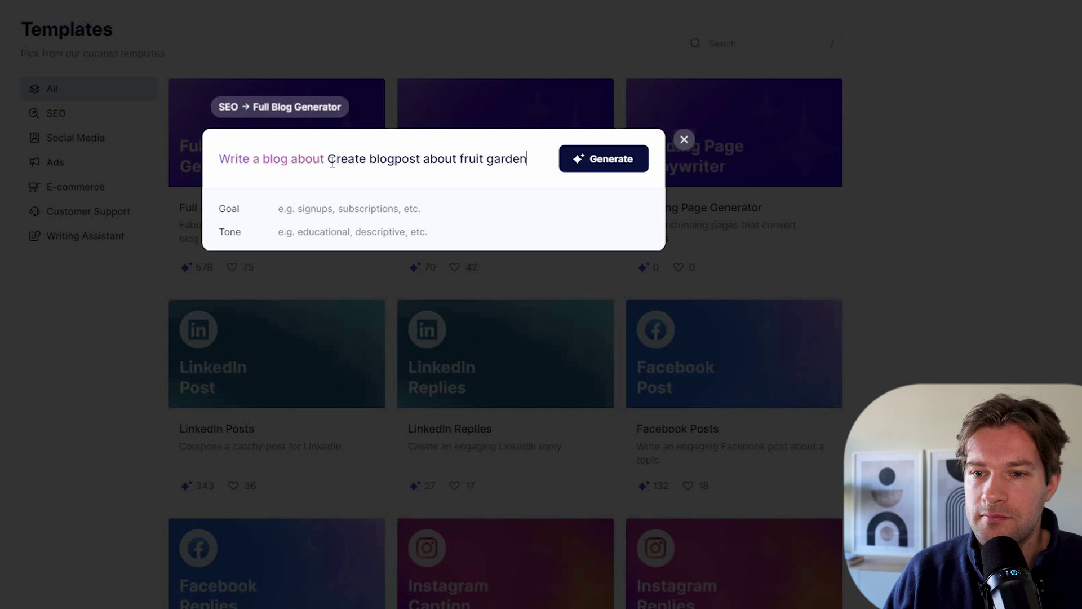
left_click_drag(330, 159, 457, 159)
key("BackSpace")
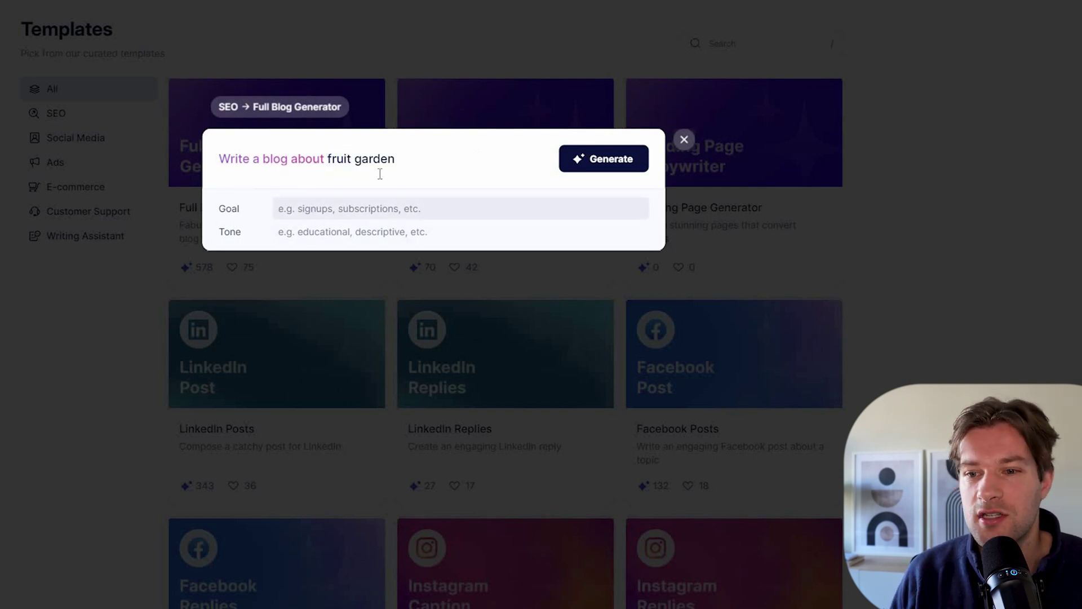
type("inform and entertain")
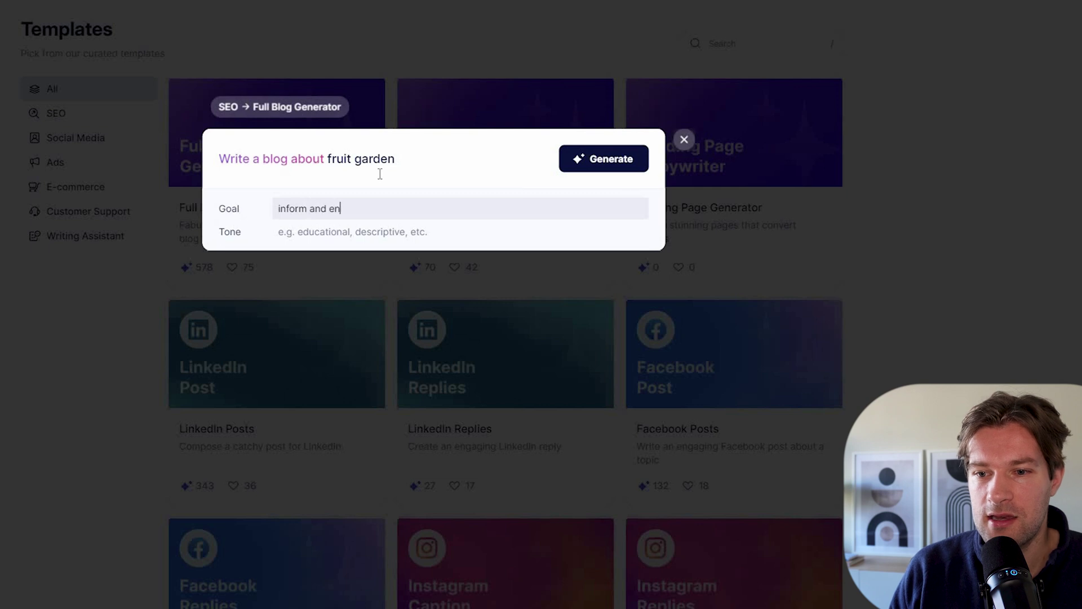
left_click(345, 235)
type("ed")
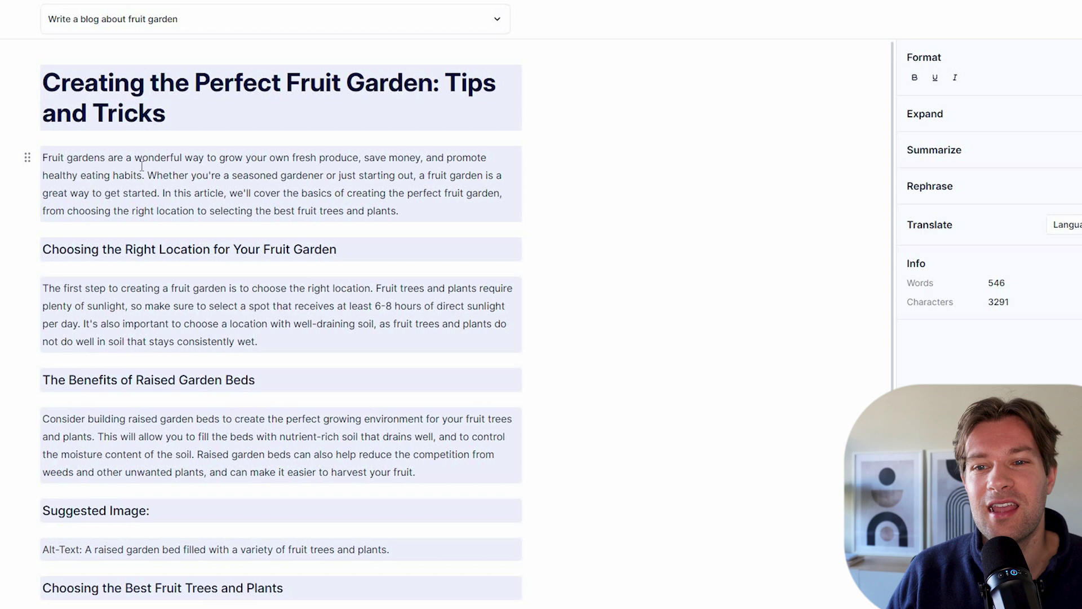
left_click(189, 248)
scroll(189, 248, "down", 3)
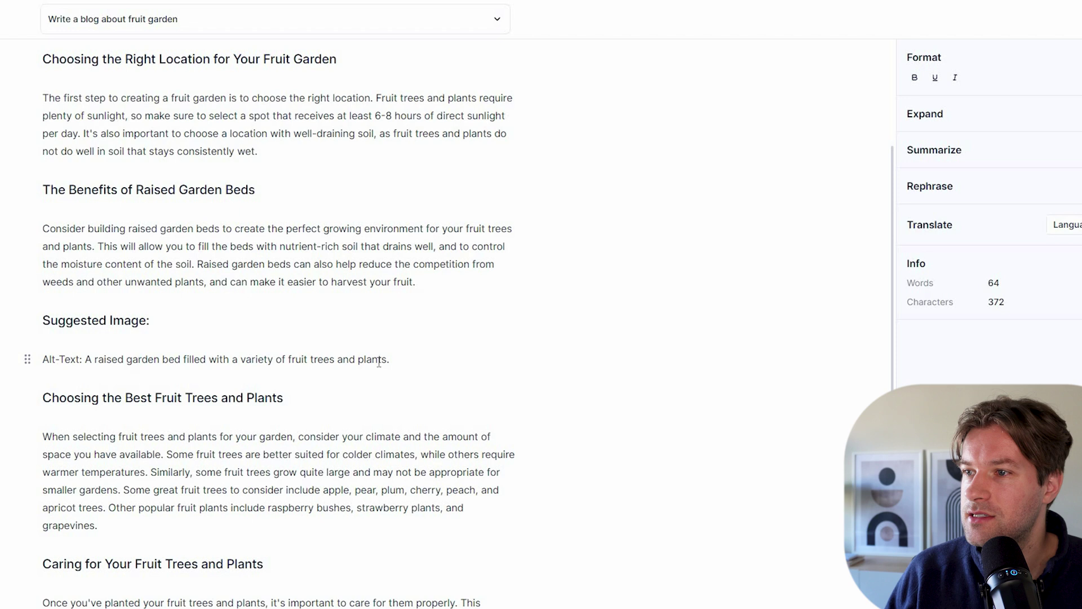
Insert the Unsplash stake-in-soil seedlings photo on the empty line from a 'raised garden bed' search.
left_click(27, 339)
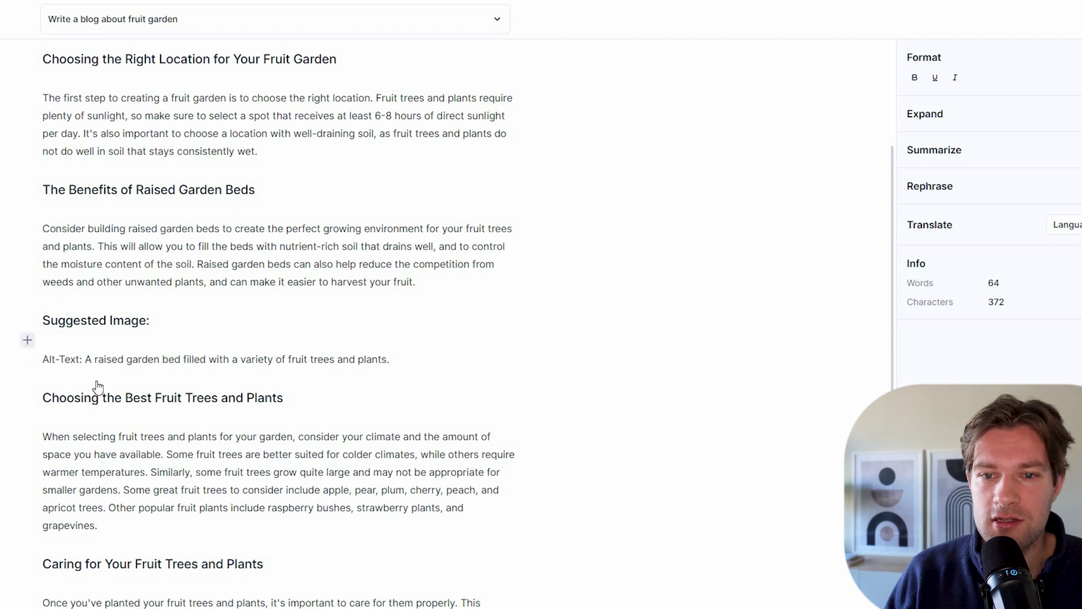
left_click(104, 397)
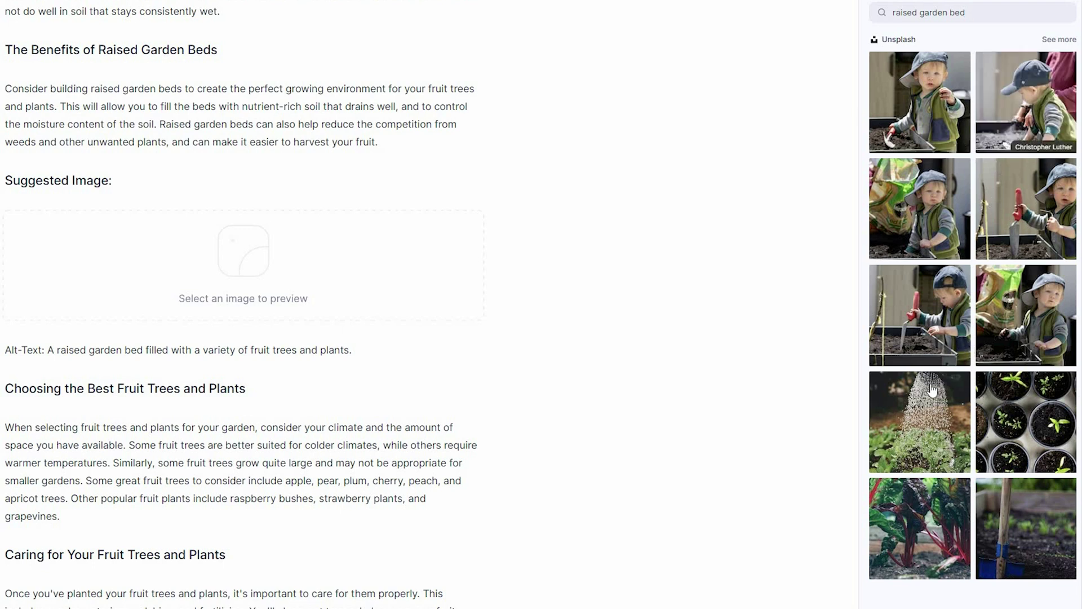
left_click(986, 504)
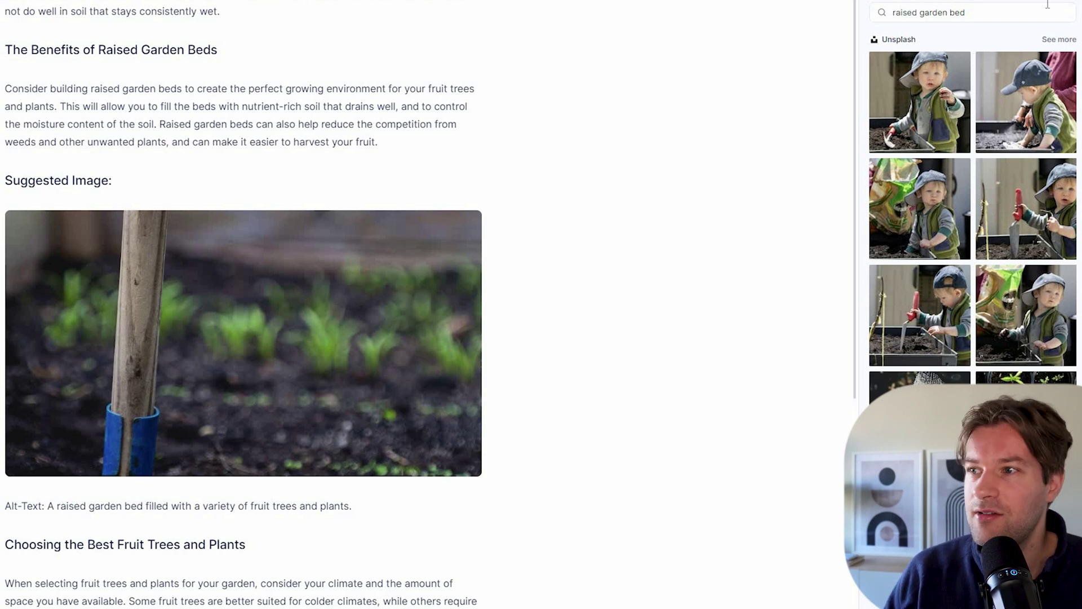
Close the Add Image panel and delete the 'Suggested Image:' heading line above the photo.
scroll(1047, 4, "up", 2)
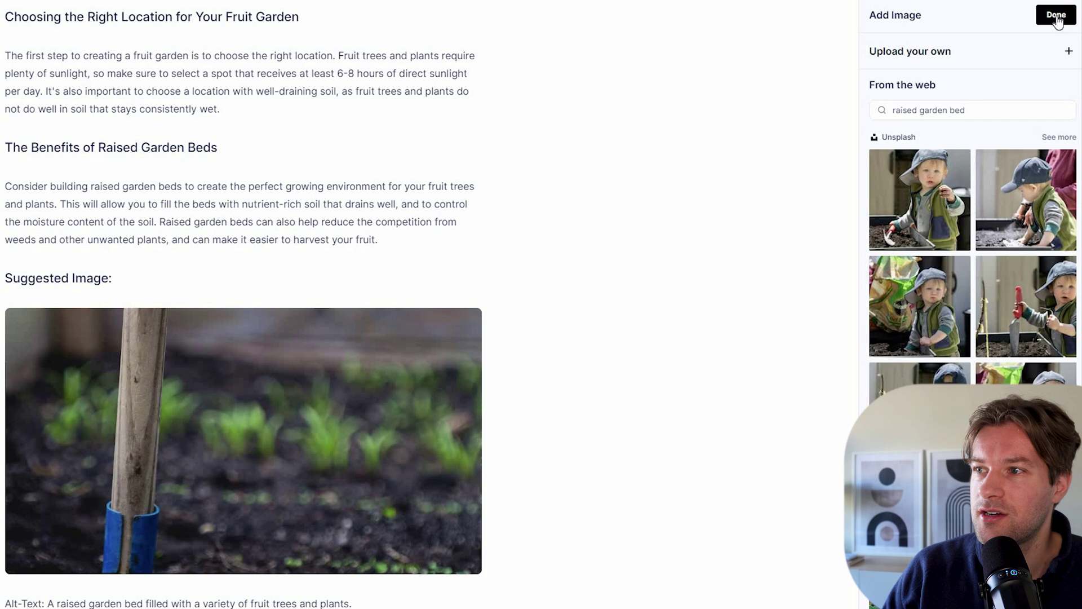
left_click(1058, 21)
left_click(181, 179)
key("BackSpace")
key("BackSpace")
key("BackSpace")
key("BackSpace")
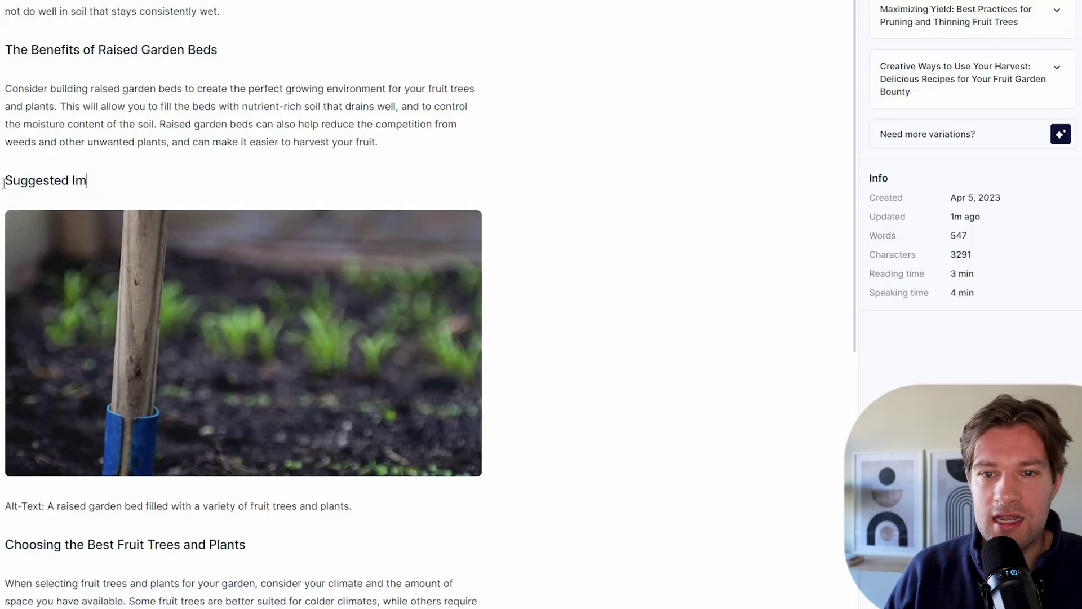
key("BackSpace")
key("BackSpace")
key("BackSpace")
key("BackSpace")
key("BackSpace")
key("BackSpace")
key("BackSpace")
key("BackSpace")
key("BackSpace")
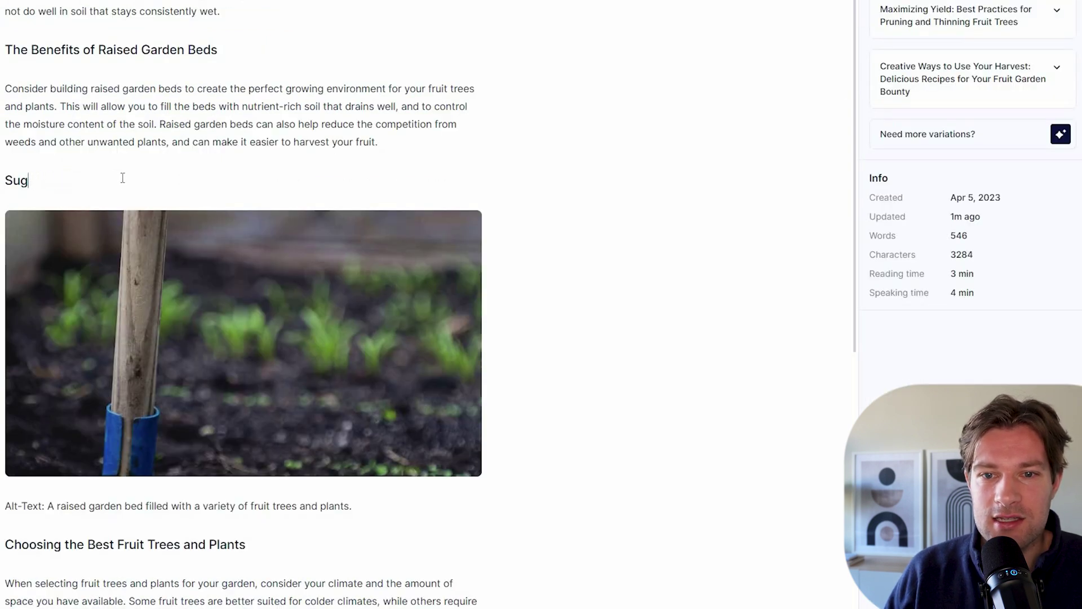
key("BackSpace")
key("BackSpace")
key("BackSpace")
key("BackSpace")
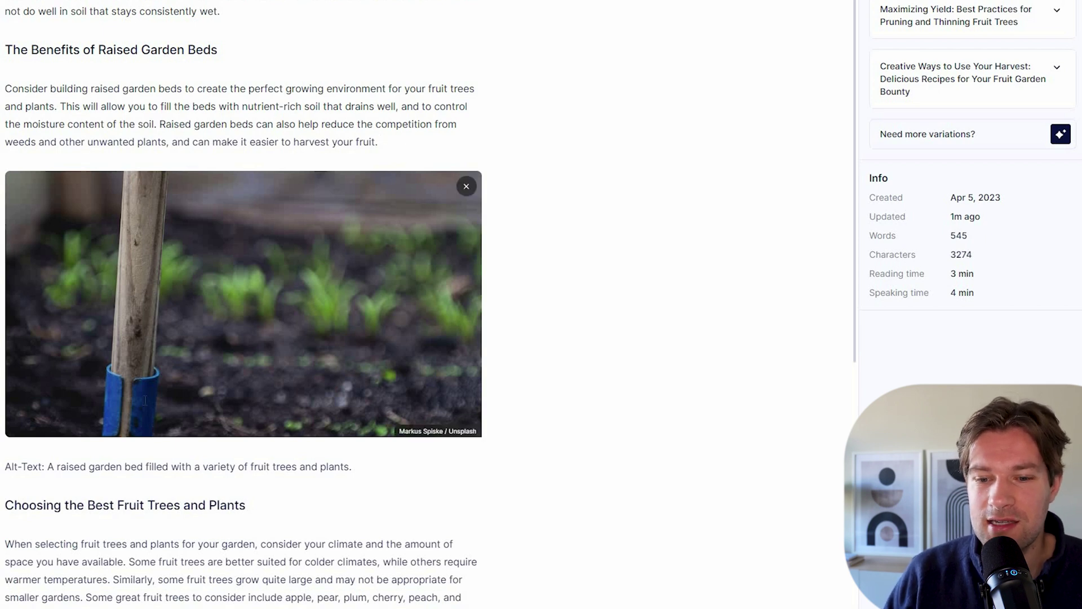
scroll(143, 406, "down", 10)
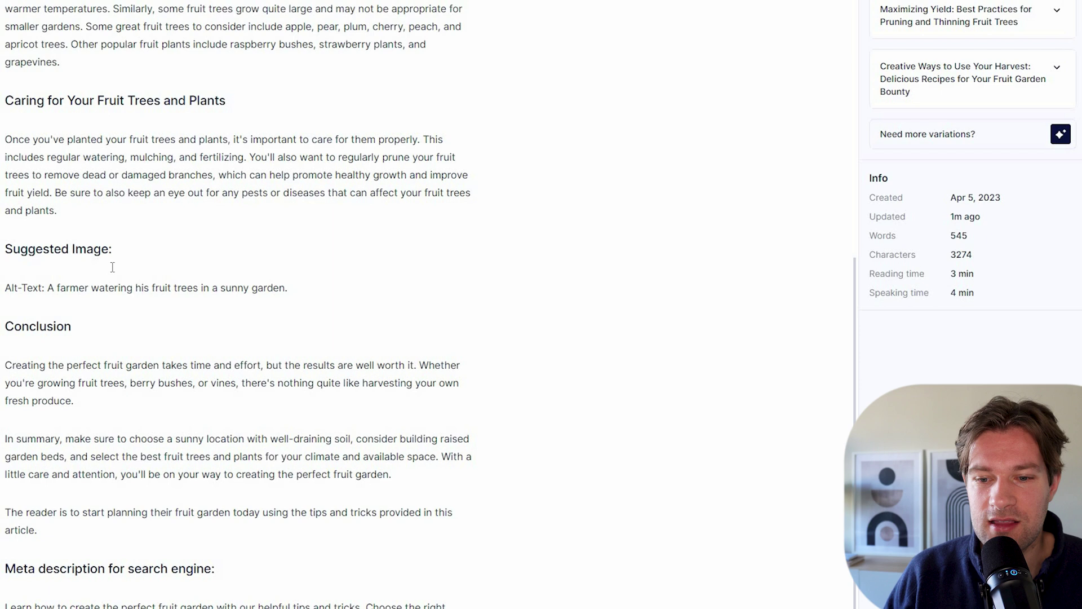
scroll(156, 372, "down", 3)
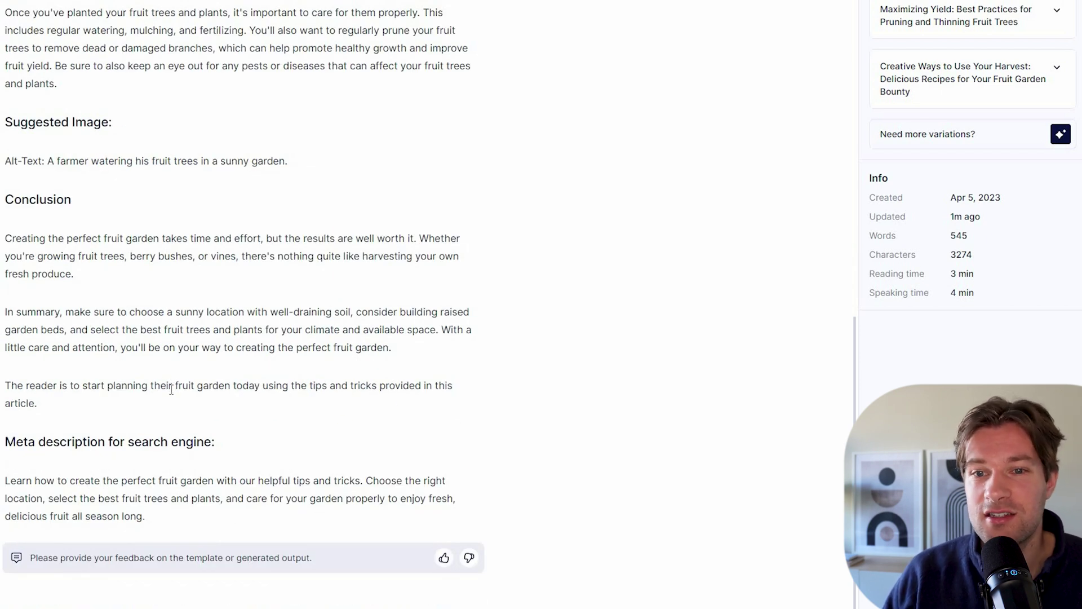
scroll(171, 389, "up", 15)
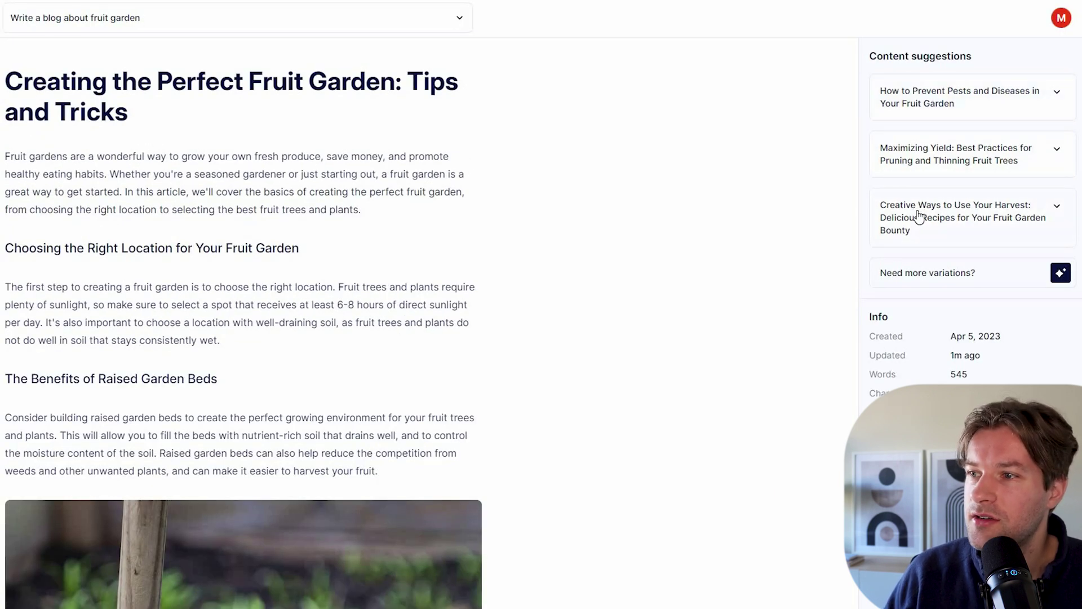
left_click(976, 106)
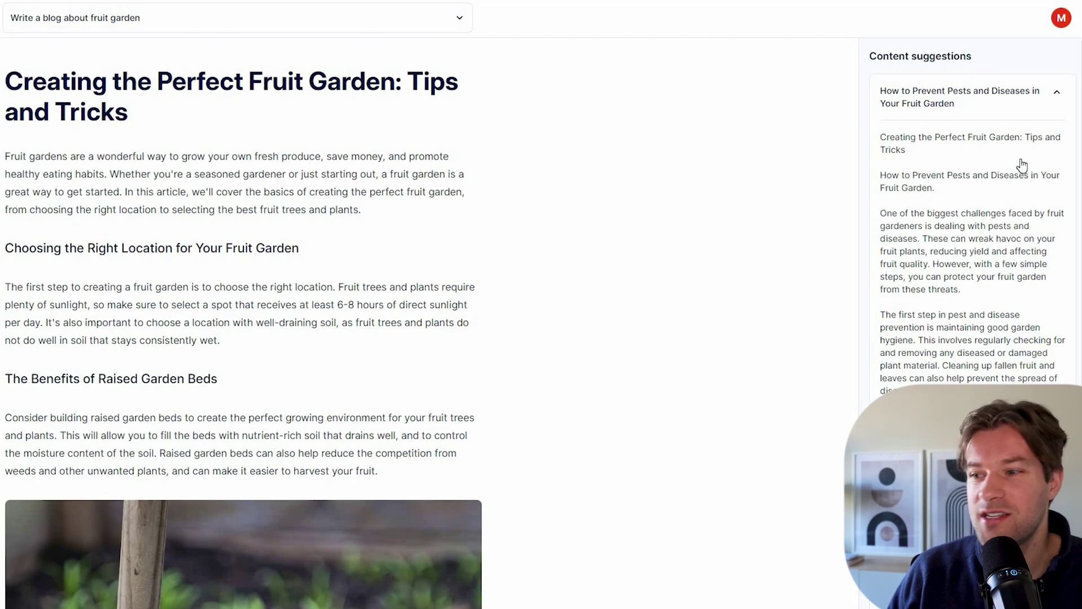
scroll(935, 152, "down", 5)
scroll(938, 107, "up", 5)
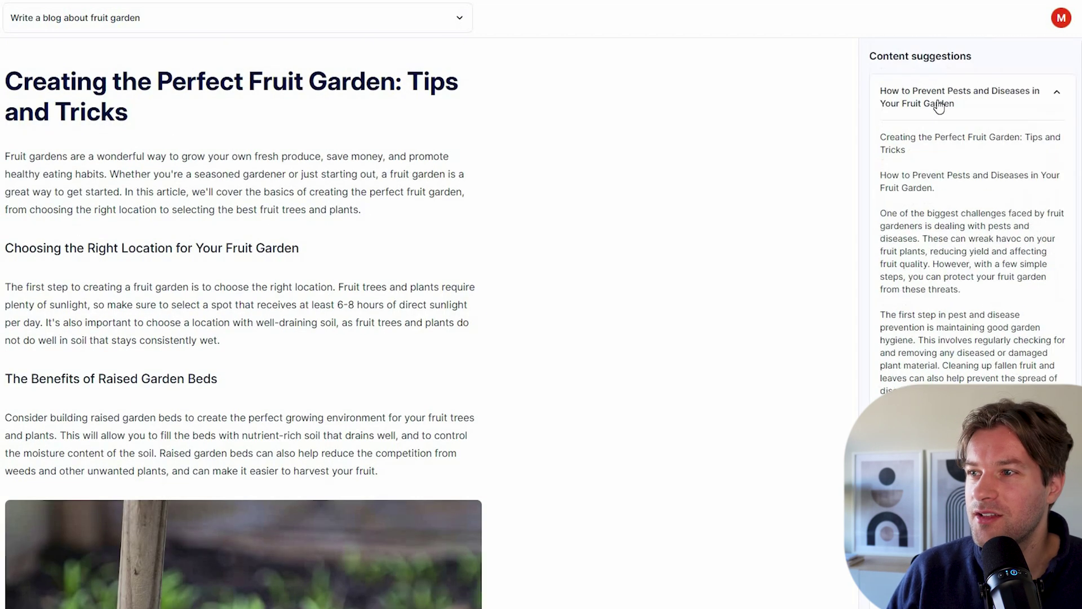
left_click(1018, 101)
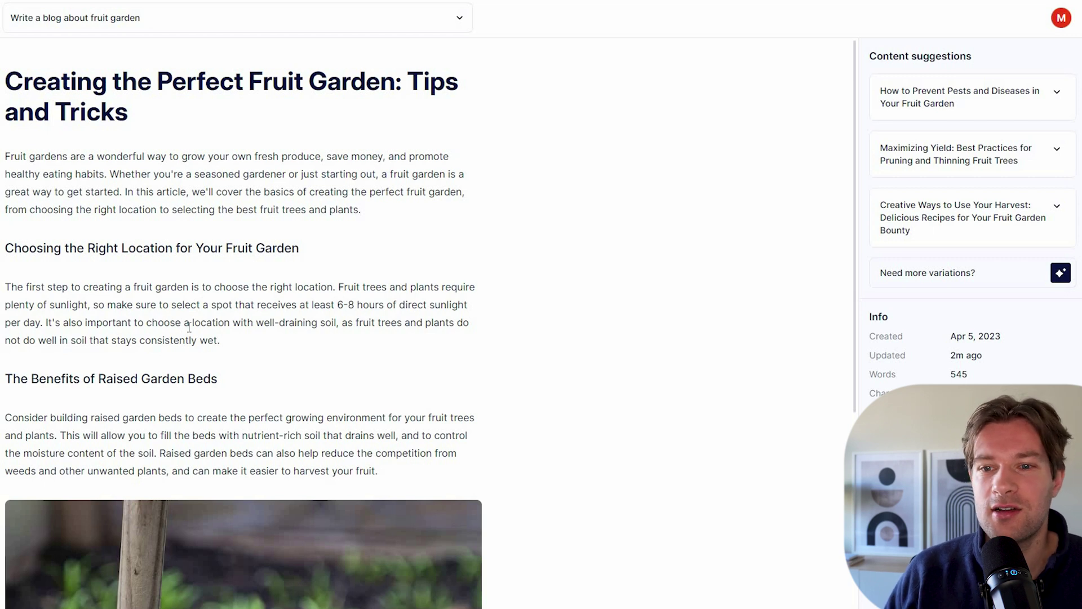
Generate text for 'which fruits are easiest to grow' and insert it after the location paragraph.
key("Return")
key("Down")
key("Return")
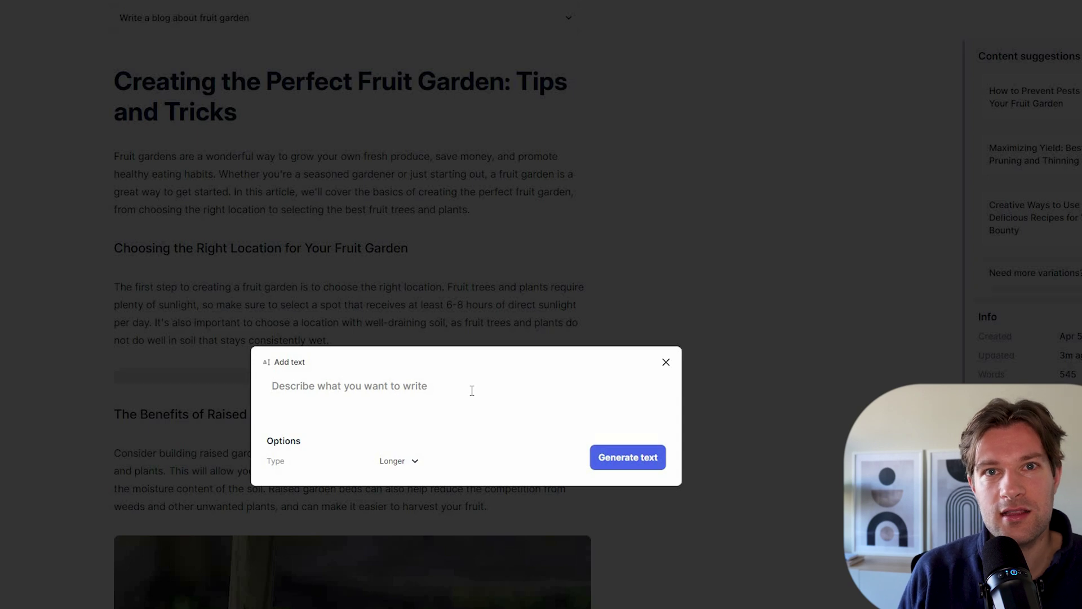
type("which ")
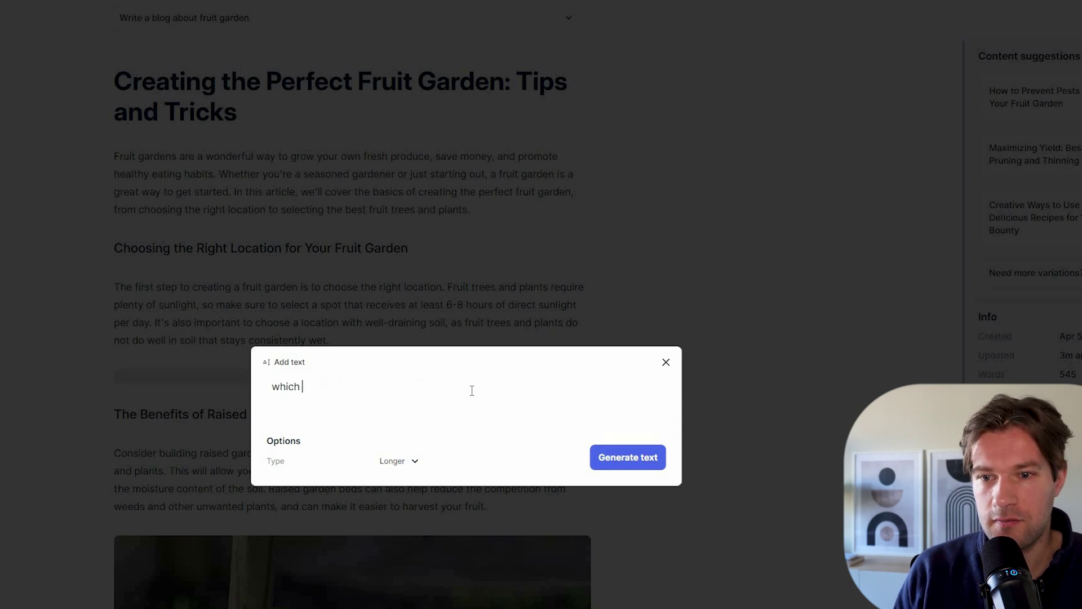
type("fruits are eas")
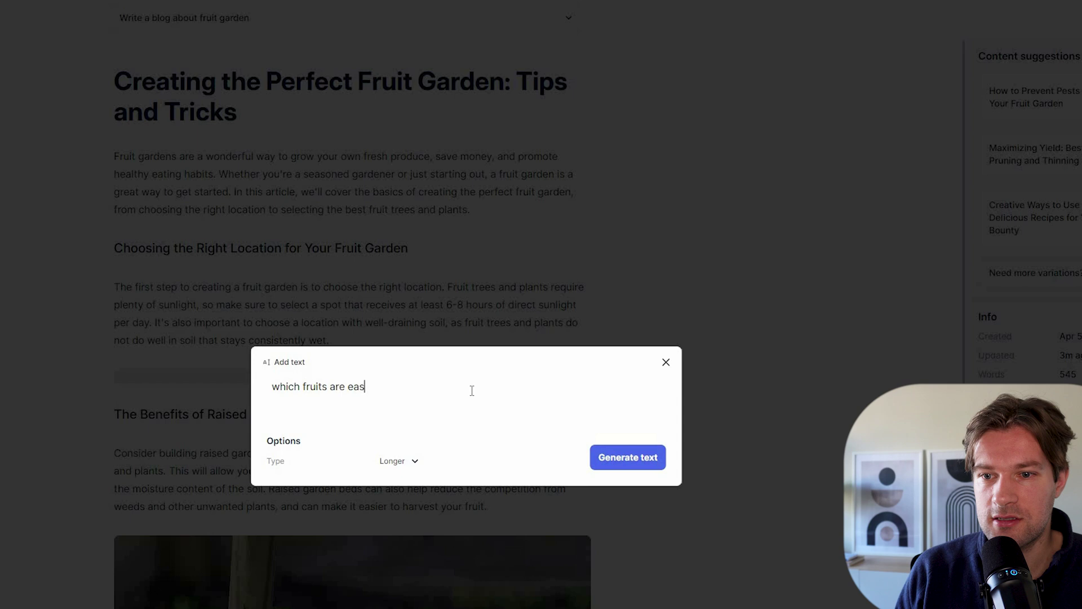
type("iest to grow")
key("Return")
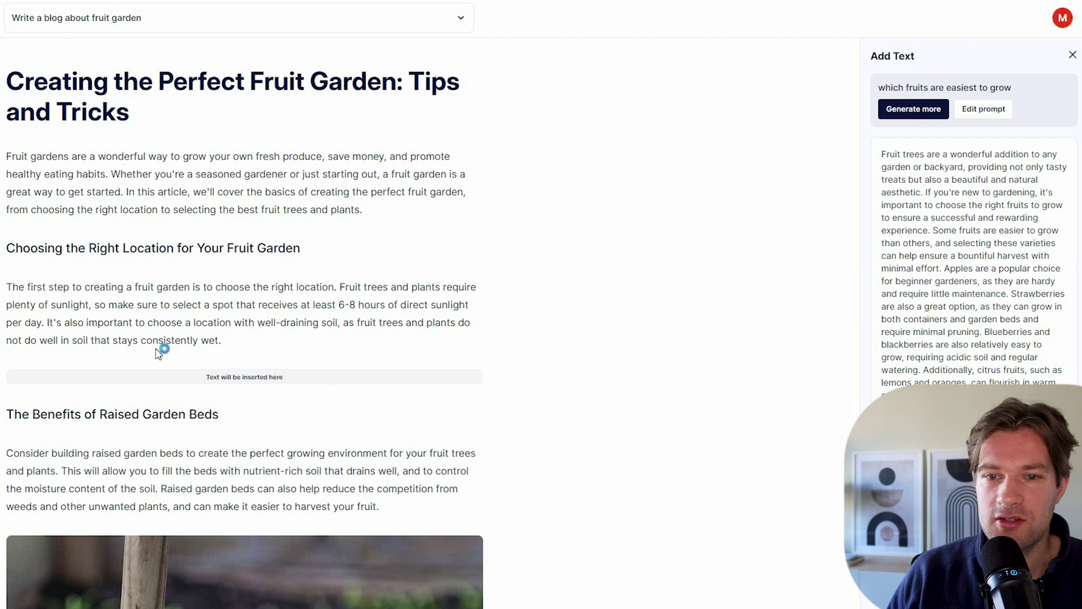
left_click(111, 380)
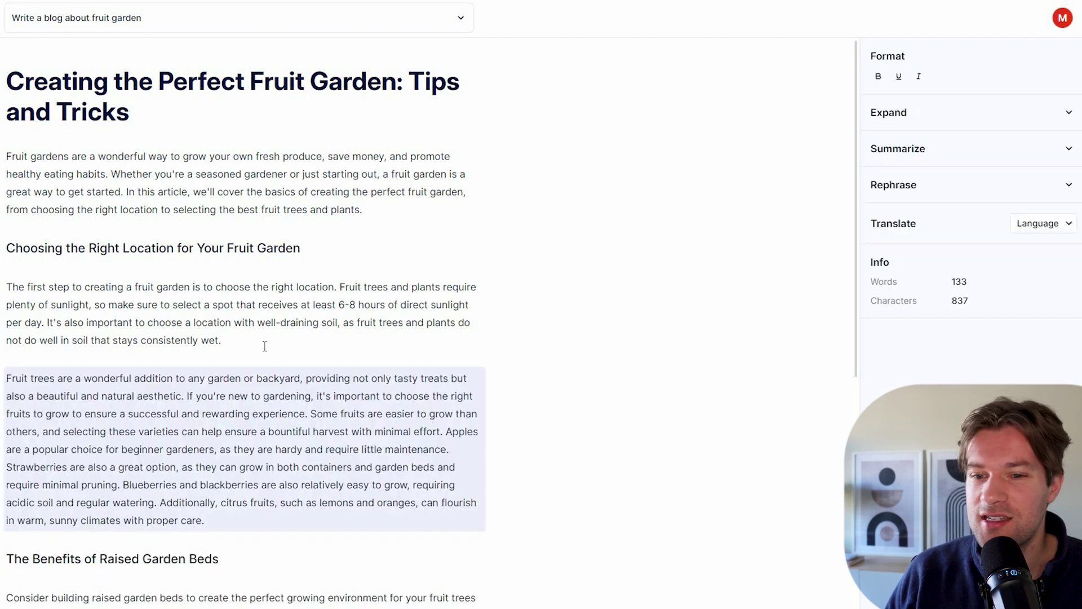
scroll(225, 395, "down", 10)
scroll(153, 450, "up", 10)
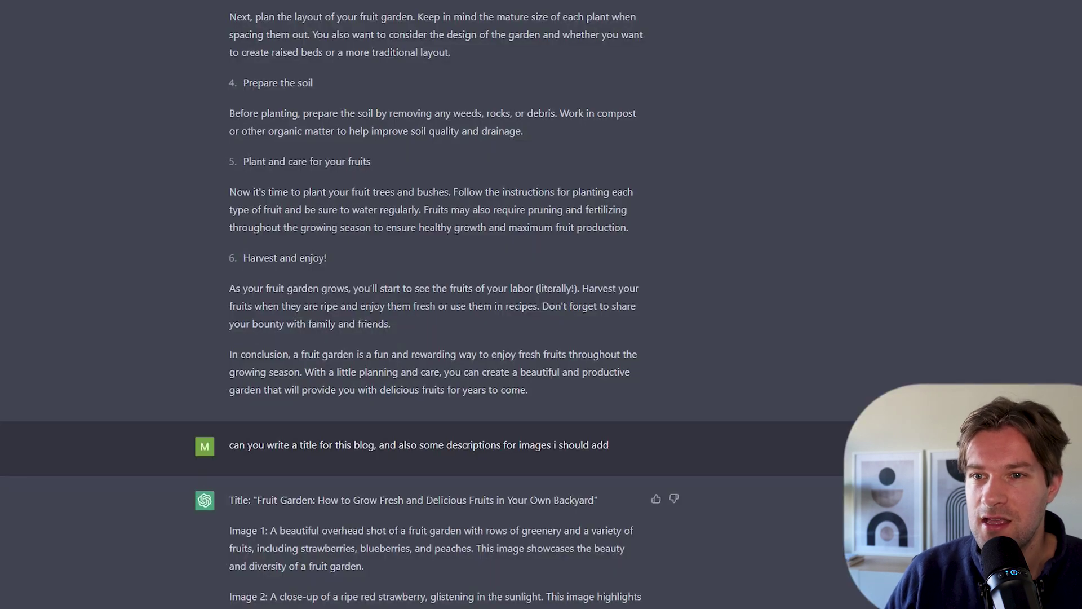
Ask ChatGPT to add an extra paragraph about easy fruit trees.
scroll(326, 323, "up", 8)
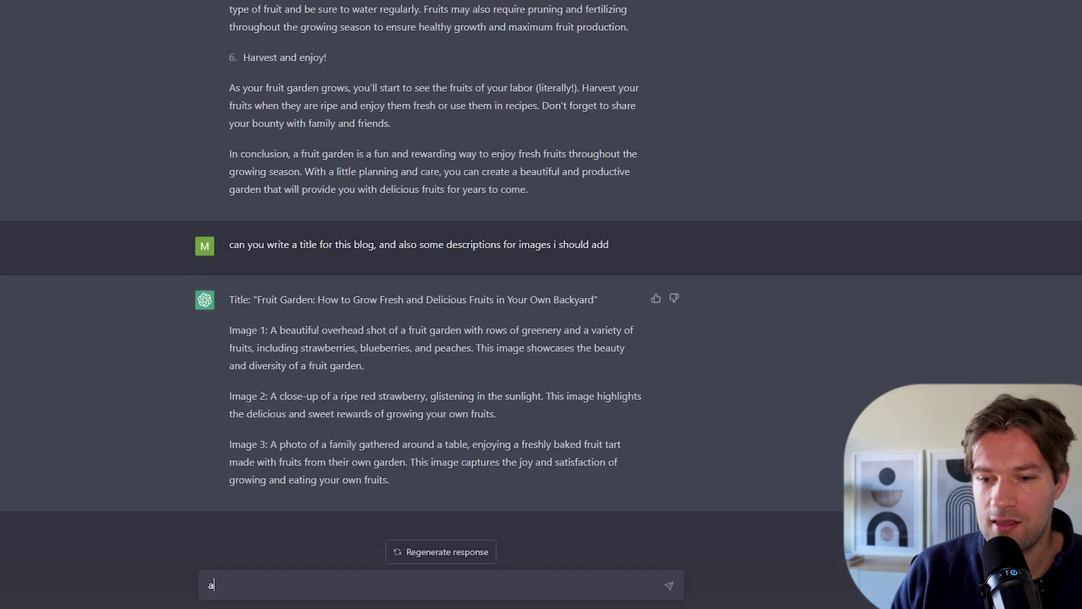
type("add an extra paragraph")
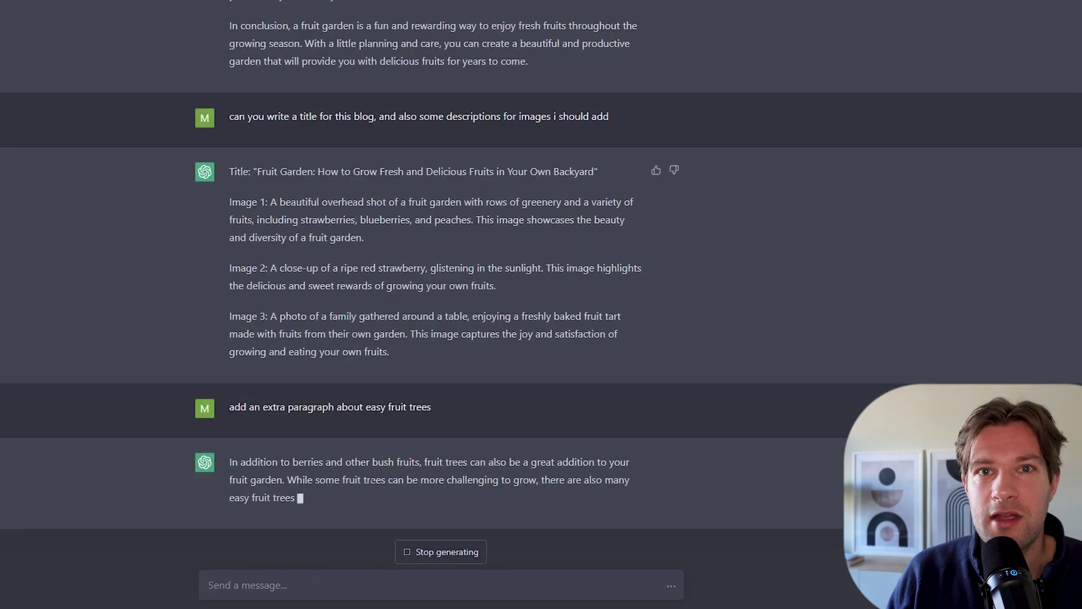
scroll(338, 345, "up", 8)
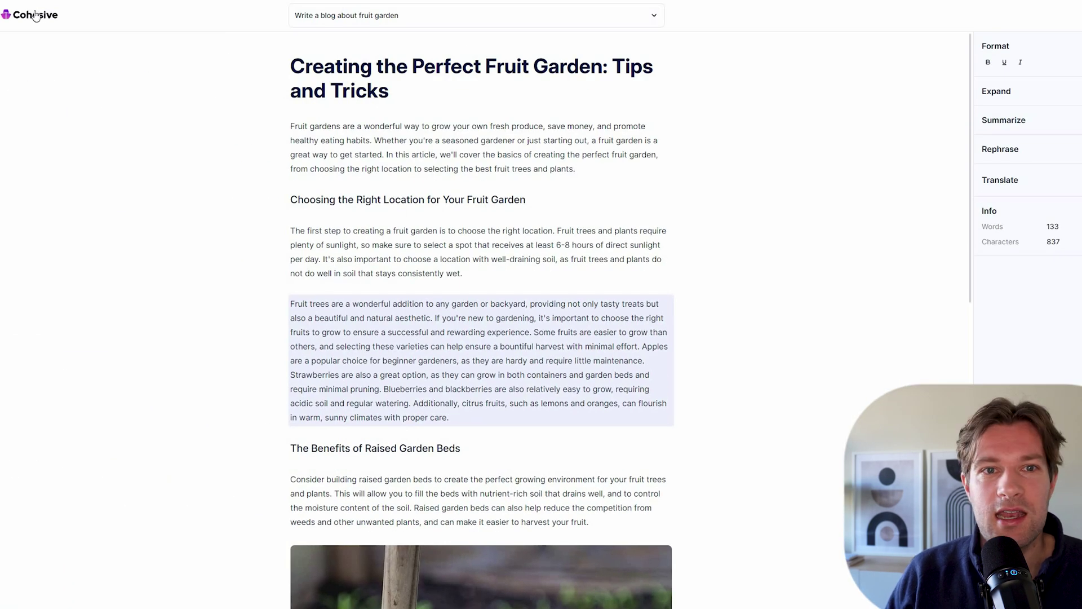
Return to the Cohesive home page and reopen the fruit garden blog from the Files list.
left_click(35, 15)
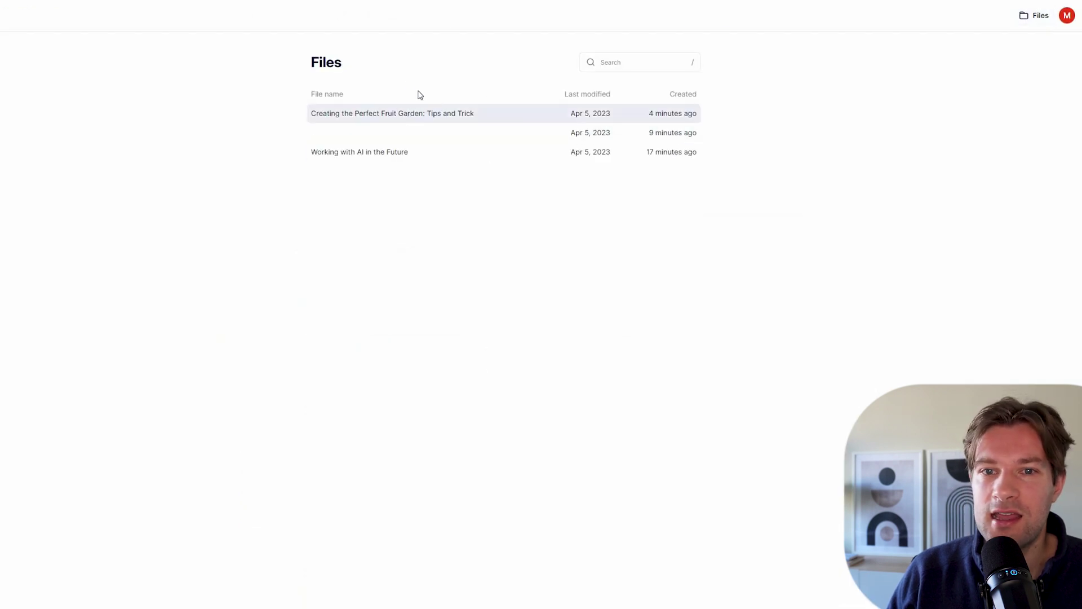
left_click(420, 113)
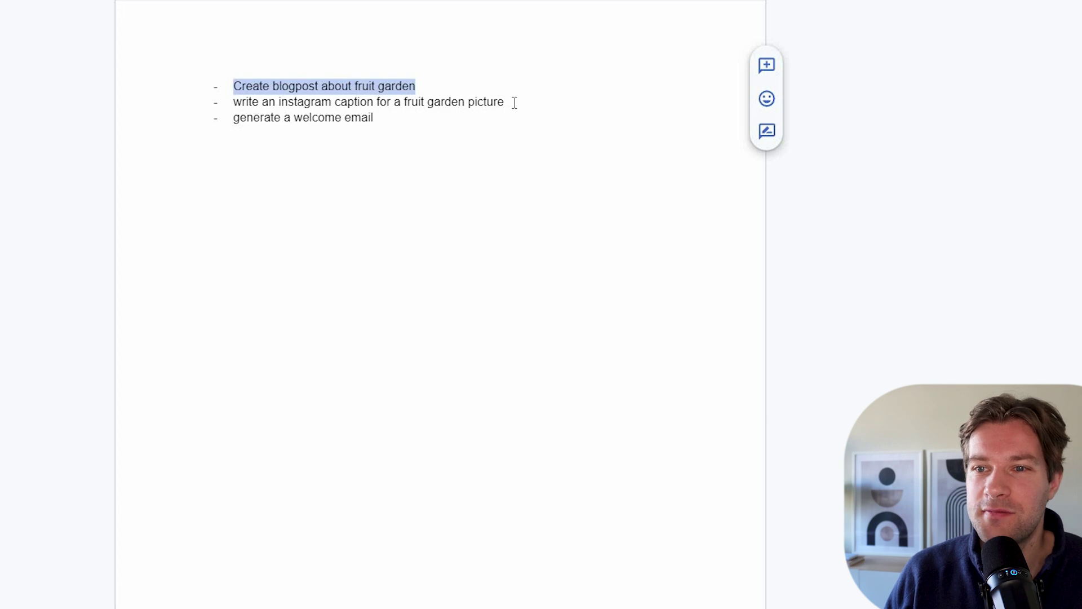
Copy the 'write an instagram caption for a fruit garden picture' line from the to-do doc.
left_click_drag(504, 102, 233, 102)
key("ctrl+c")
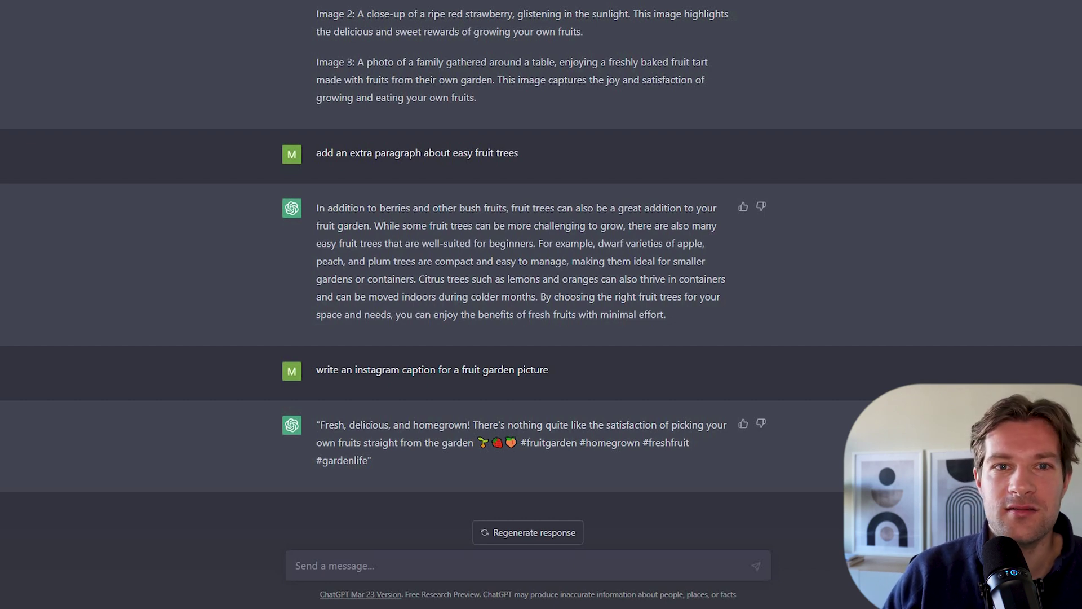
scroll(466, 213, "down", 1)
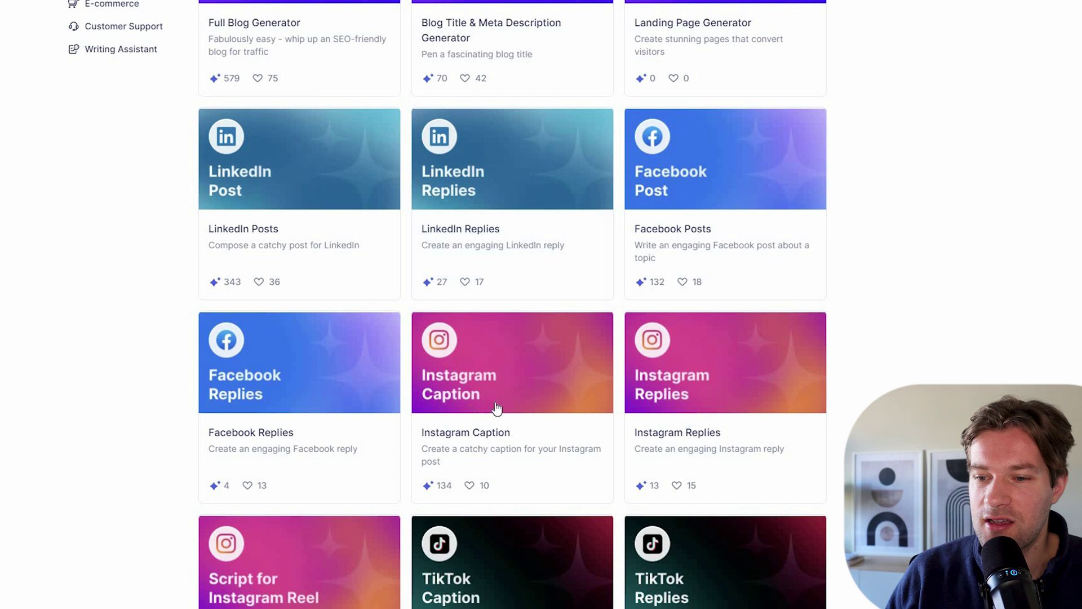
Start an Instagram Caption with the pasted prompt trimmed to 'a fruit garden picture'.
left_click(466, 432)
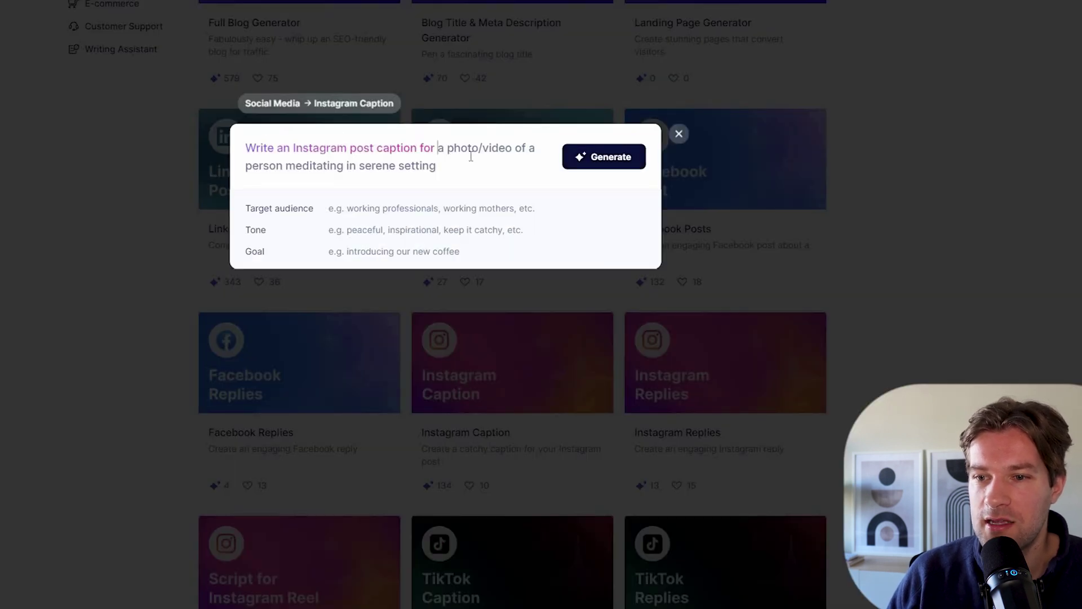
key("ctrl+v")
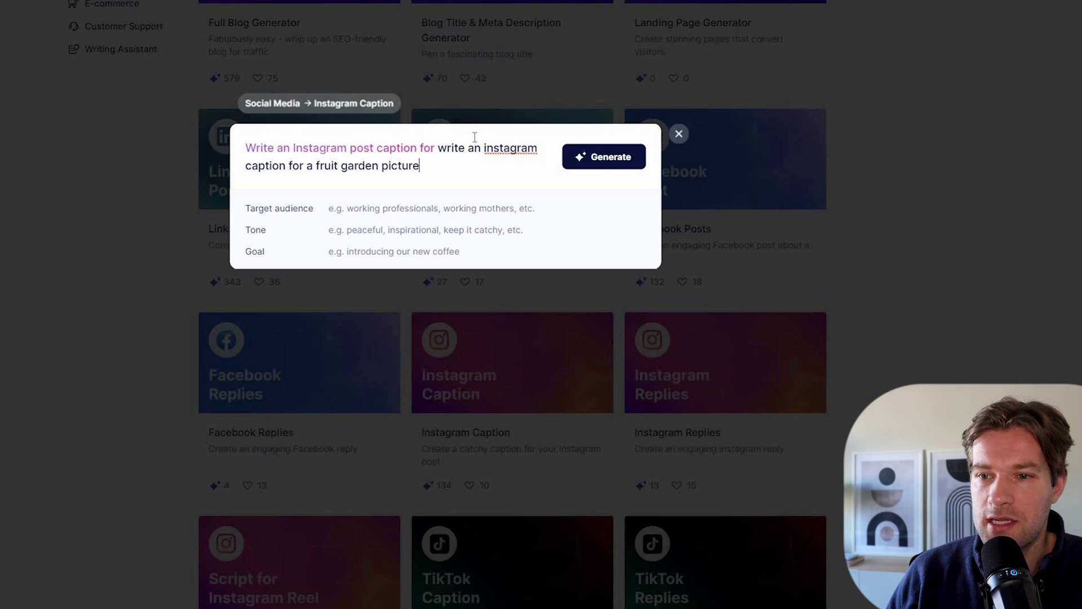
left_click_drag(307, 167, 246, 148)
key("BackSpace")
Set target audience to working mothers, tone to funny and enjoyable, and fill in the goal.
left_click(371, 204)
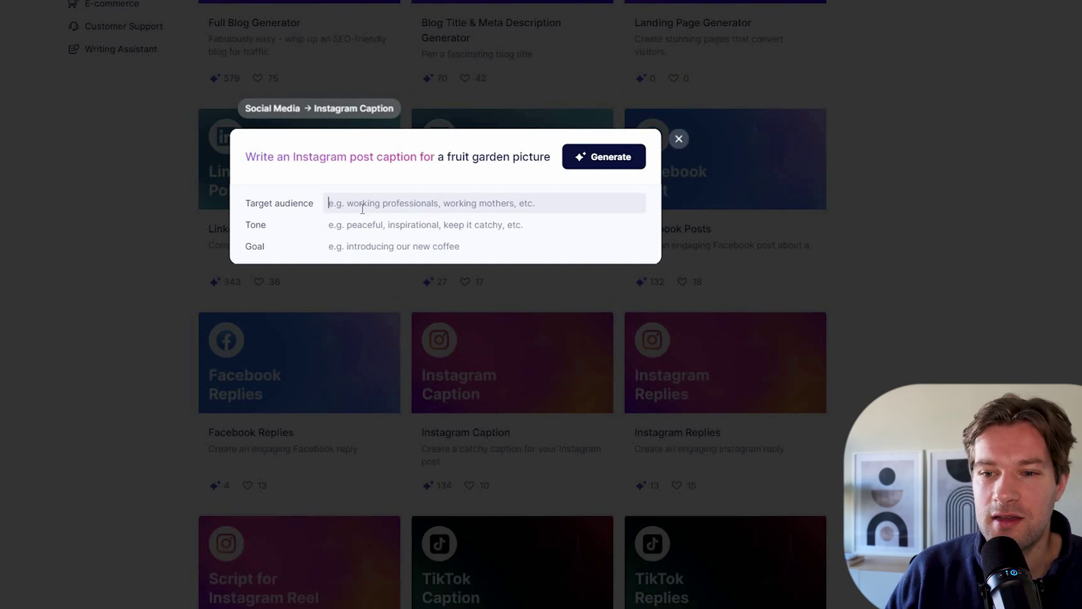
type("w")
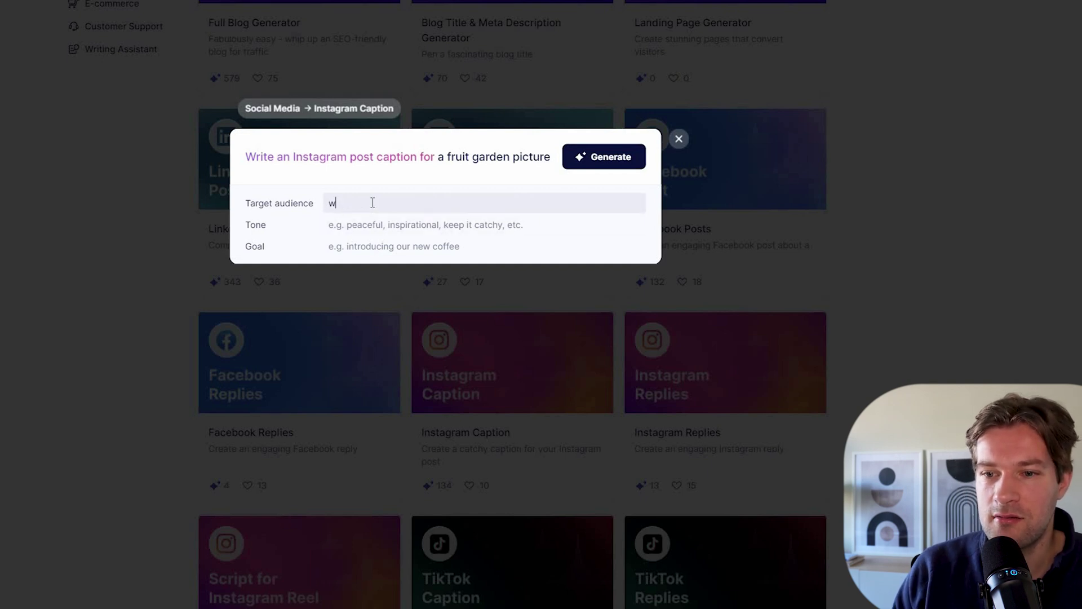
type("okring mothers")
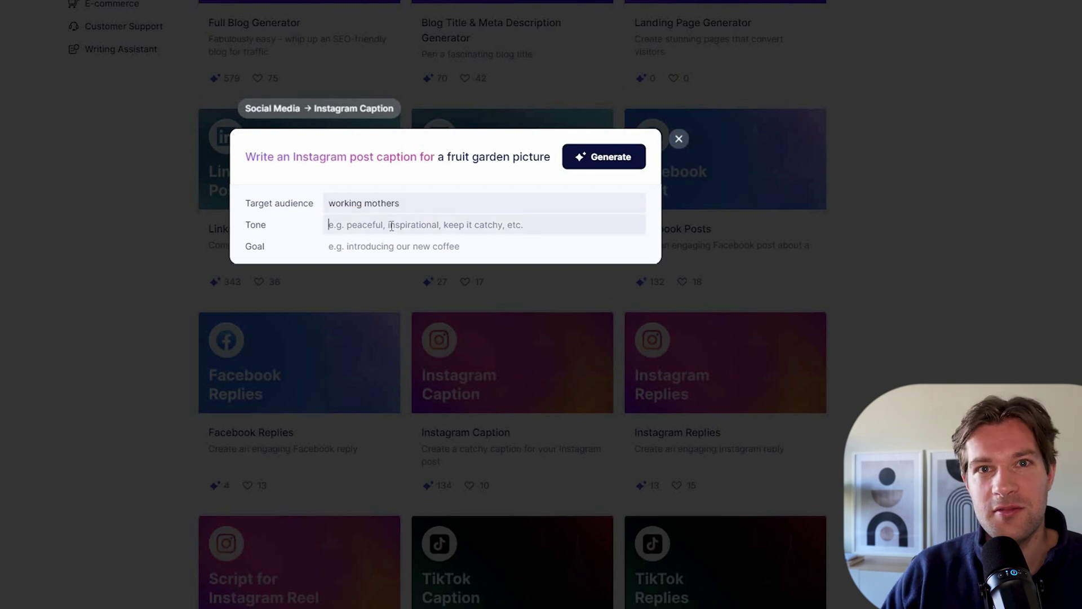
left_click(392, 226)
type("funny and ")
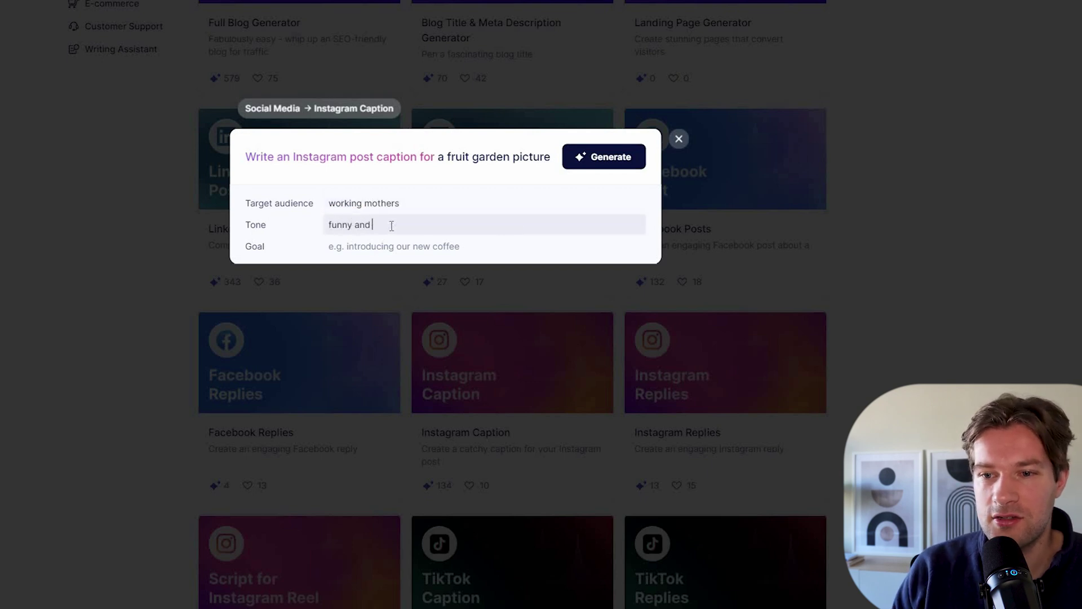
type("enjoyable")
left_click(404, 246)
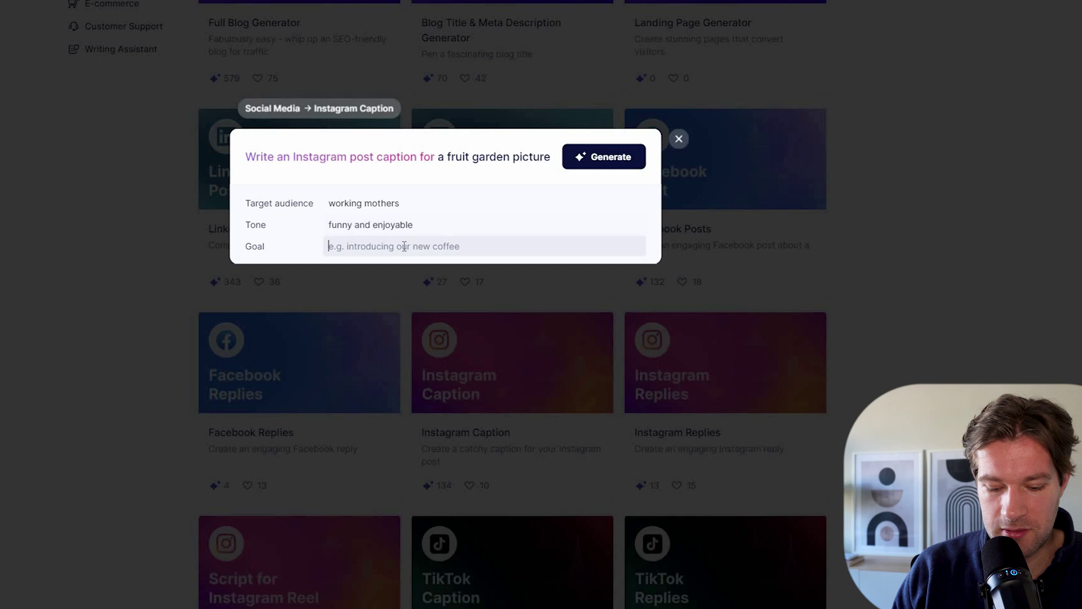
type("ent")
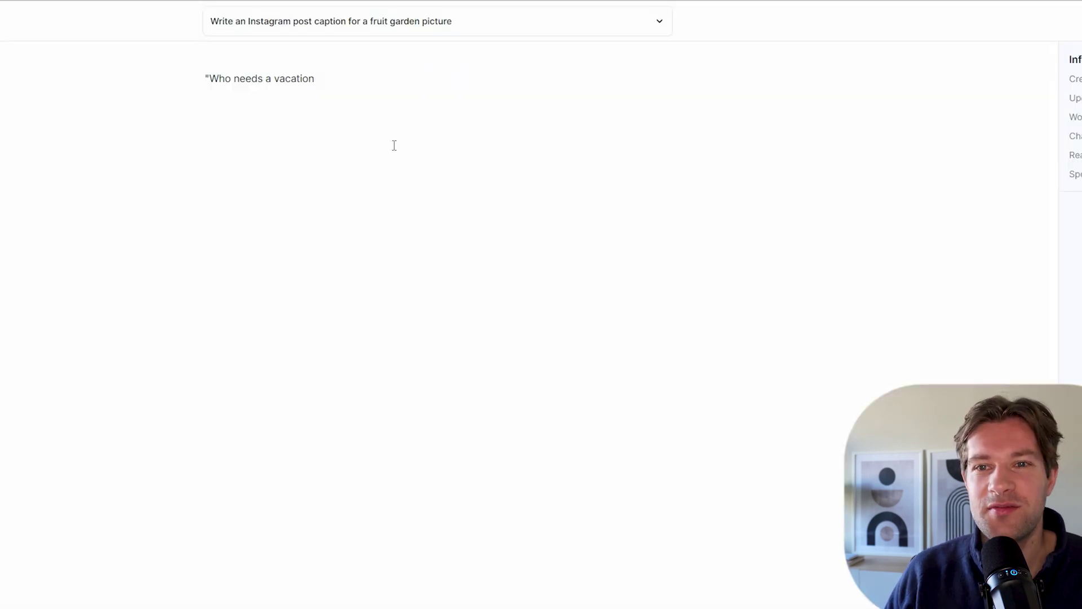